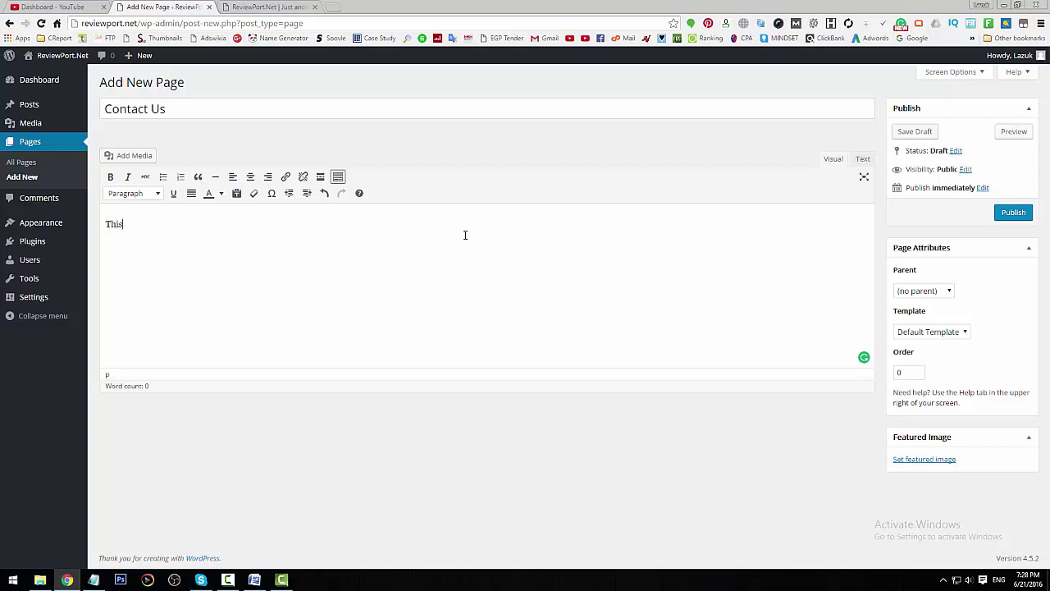
# - Complete the Contact Us page's body text as "This is contact page", publish it, and check the live site's navigation
pyautogui.write('tact page')
pyautogui.click(1013, 213)
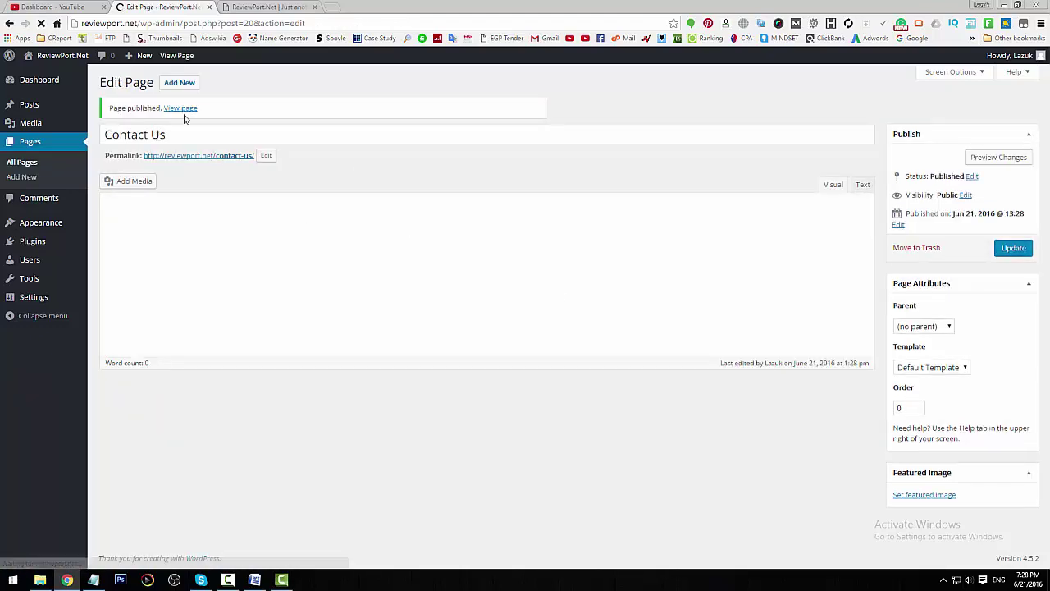
pyautogui.click(267, 8)
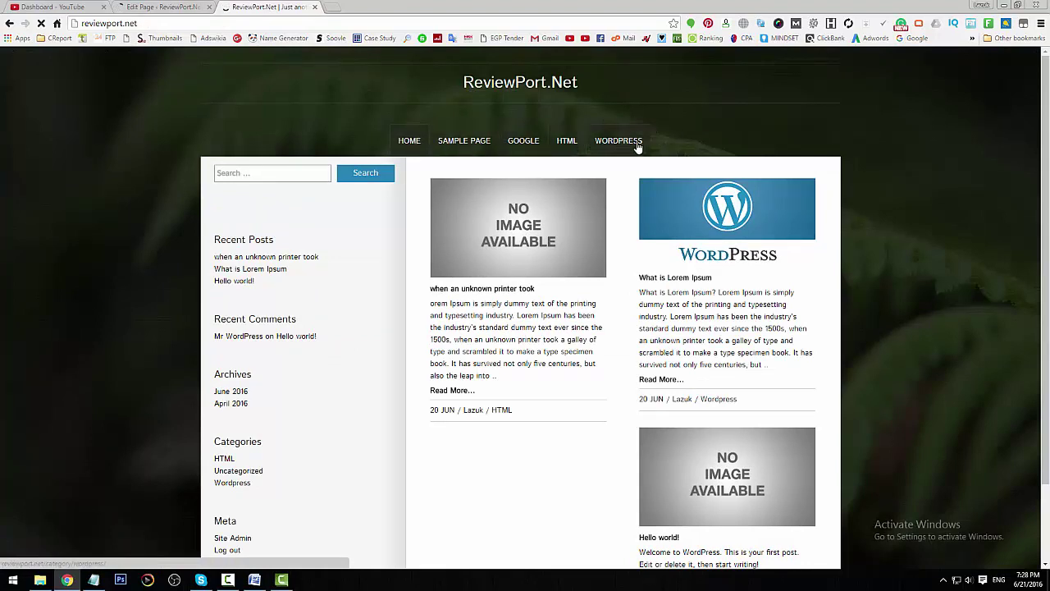
pyautogui.click(162, 7)
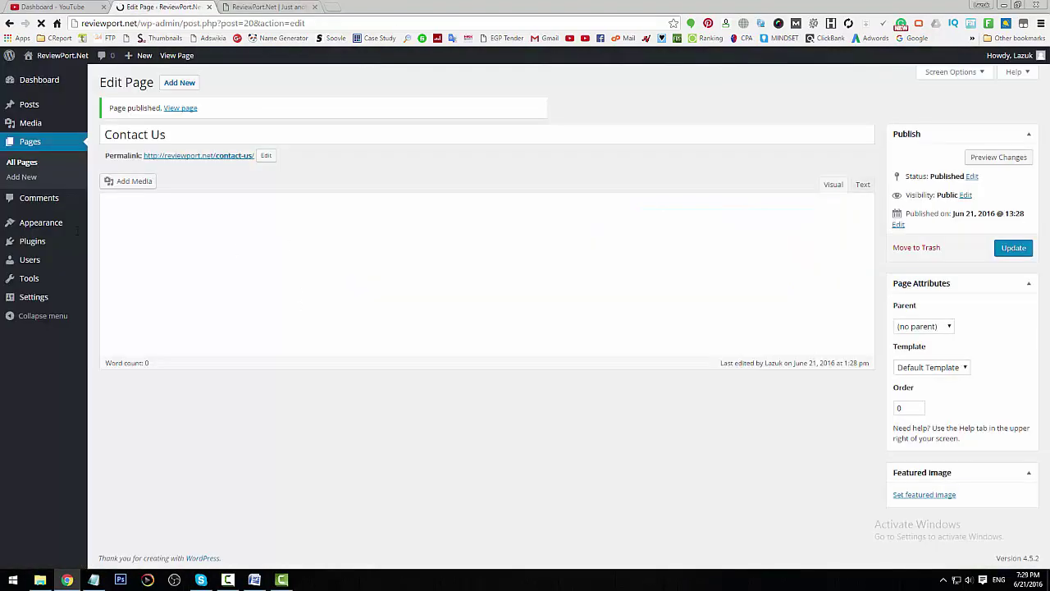
# - Add the Contact Us page to Menu 1 in the site's menu settings and save the menu
pyautogui.moveTo(72, 230)
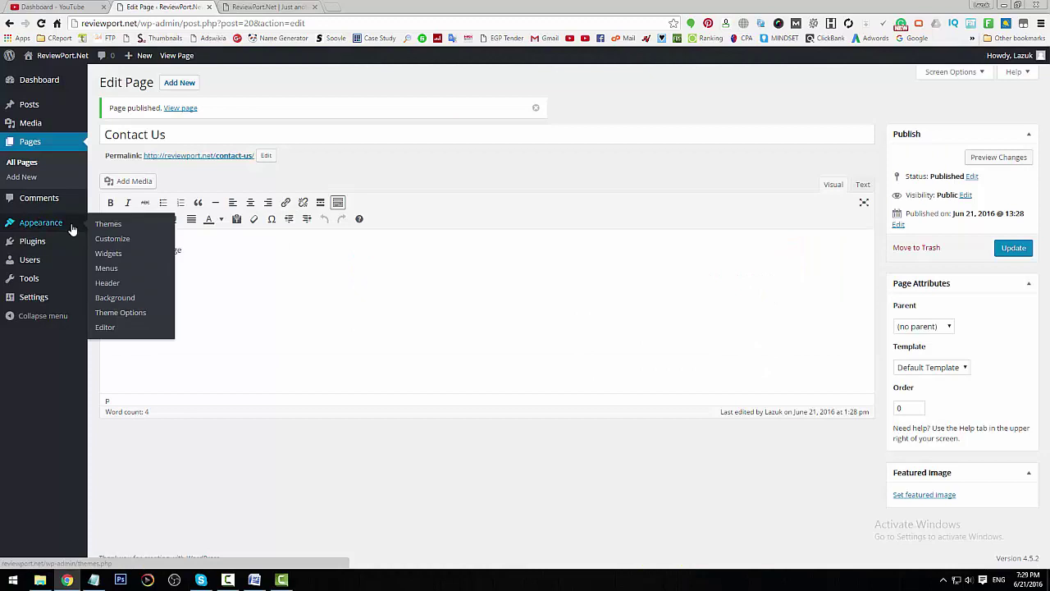
pyautogui.click(110, 272)
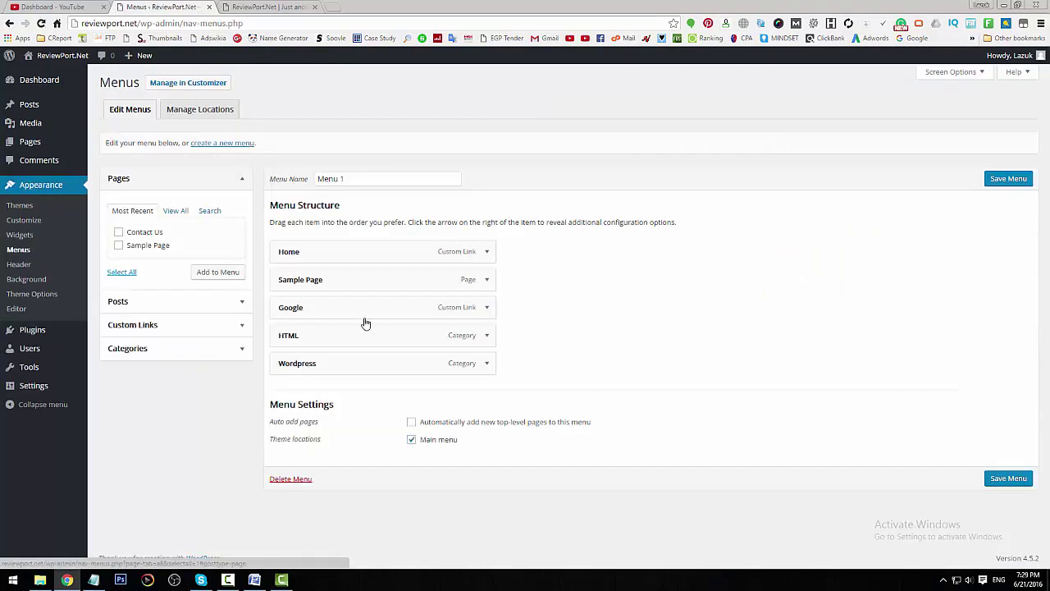
pyautogui.click(172, 211)
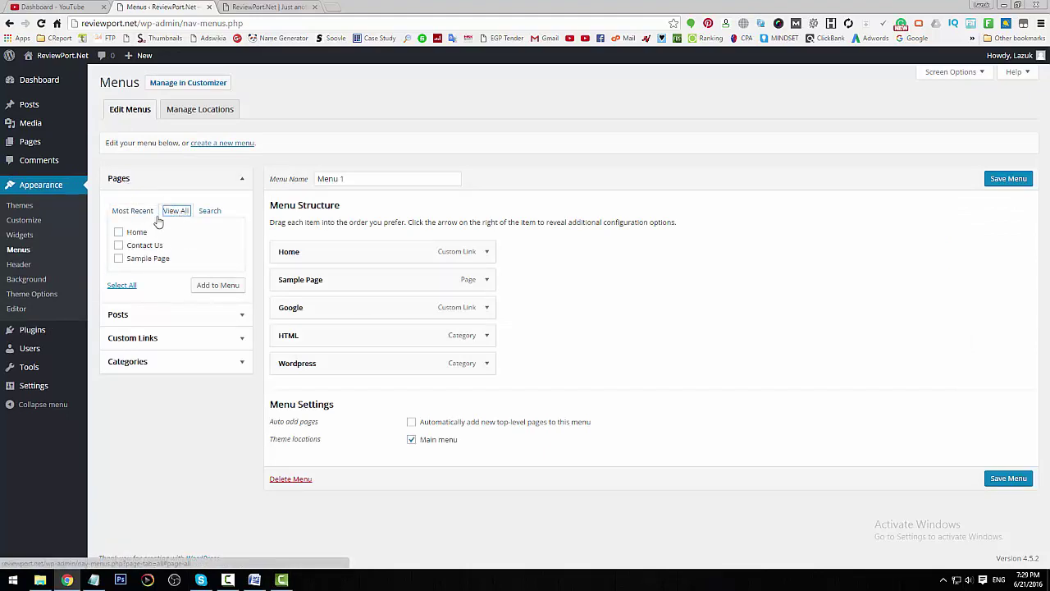
pyautogui.click(119, 247)
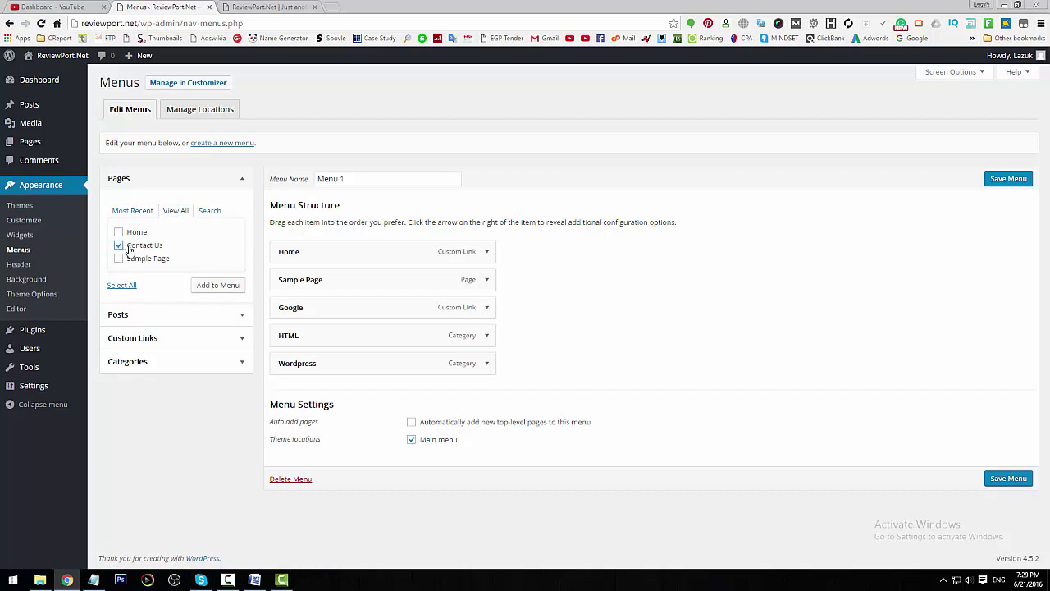
pyautogui.click(214, 287)
pyautogui.click(999, 506)
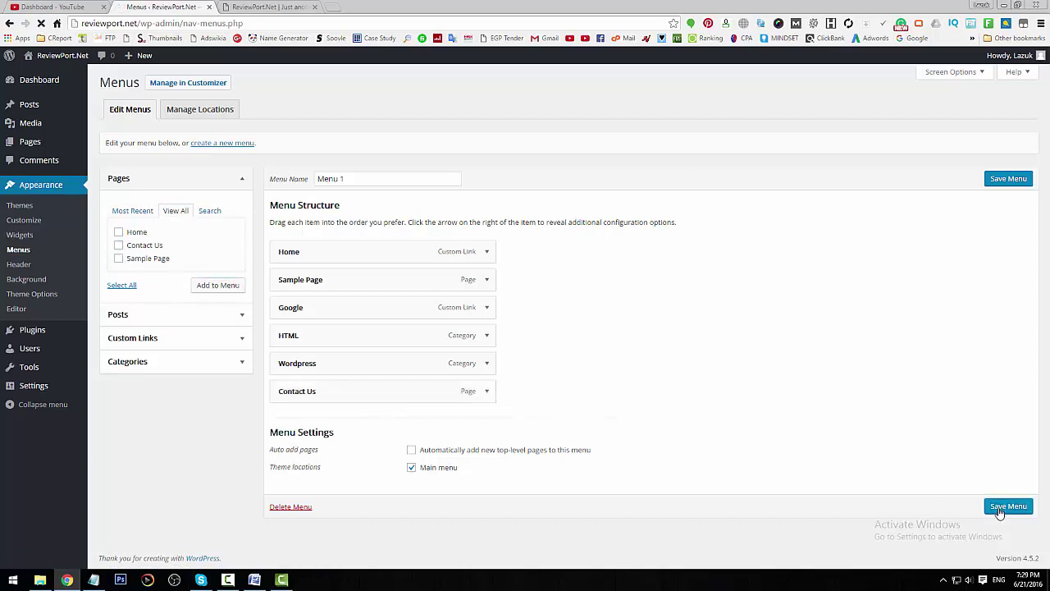
# - Reload the live site, open Contact Us from its navigation and examine the page's body text
pyautogui.click(264, 7)
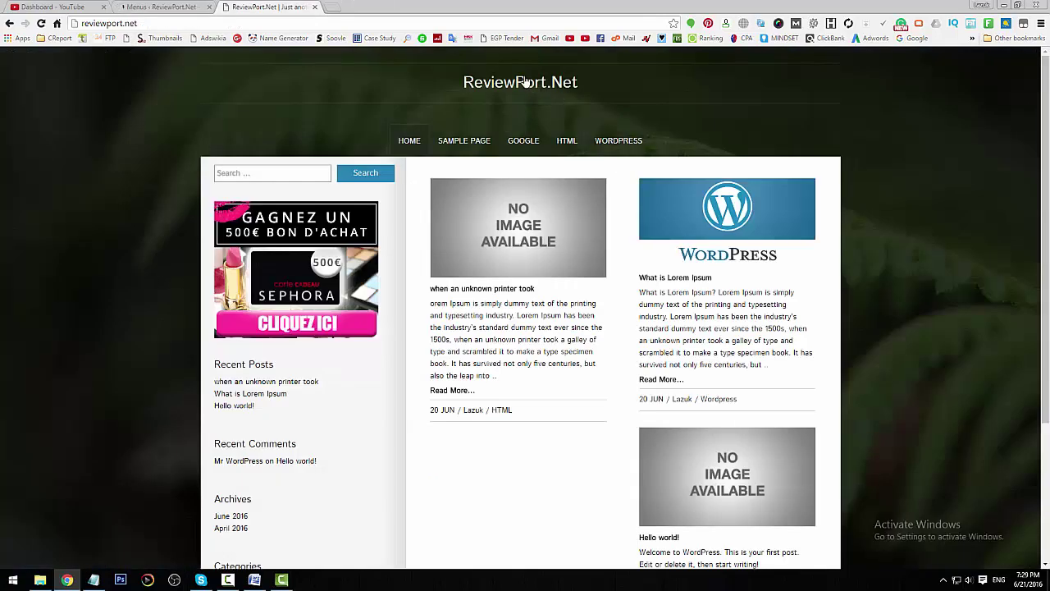
pyautogui.press('F5')
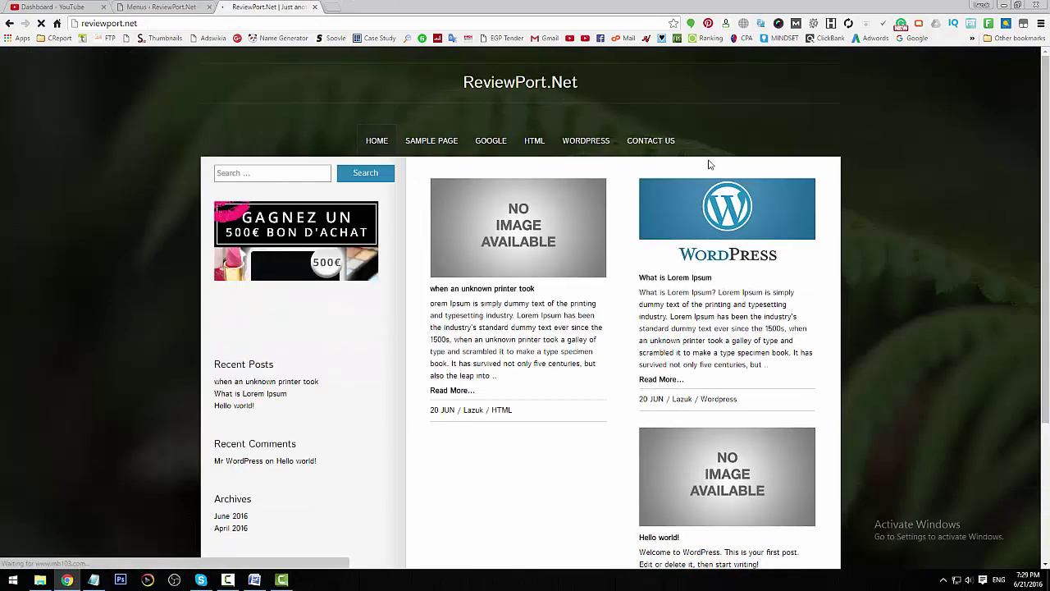
pyautogui.click(656, 142)
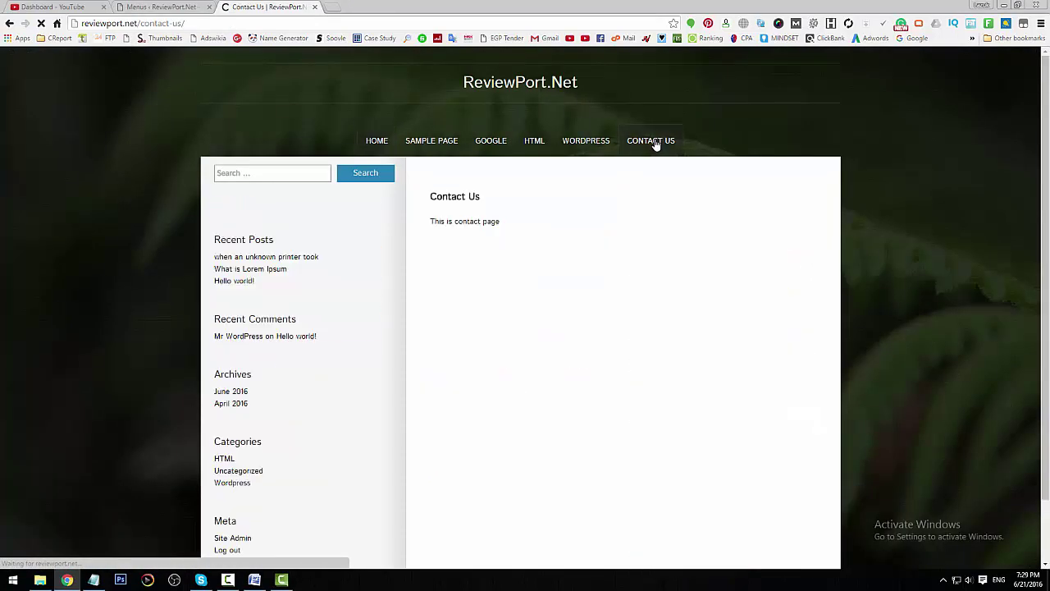
pyautogui.moveTo(517, 220)
pyautogui.mouseDown()
pyautogui.moveTo(428, 221)
pyautogui.moveTo(528, 222)
pyautogui.mouseUp()
pyautogui.click(438, 227)
pyautogui.click(535, 237)
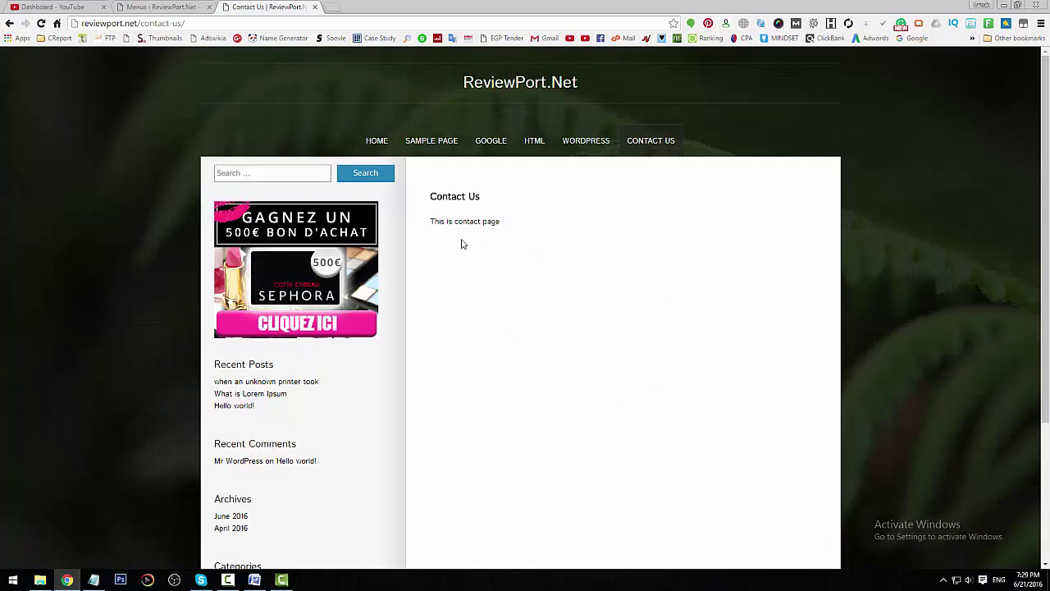
pyautogui.moveTo(430, 221); pyautogui.dragTo(539, 225)
pyautogui.click(540, 228)
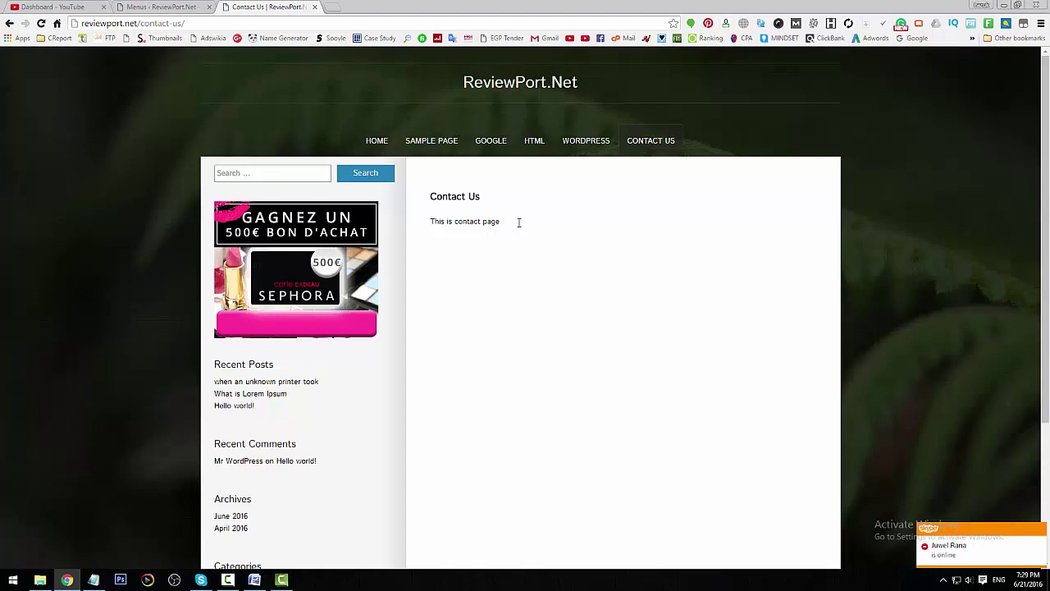
pyautogui.tripleClick(432, 220)
pyautogui.click(538, 274)
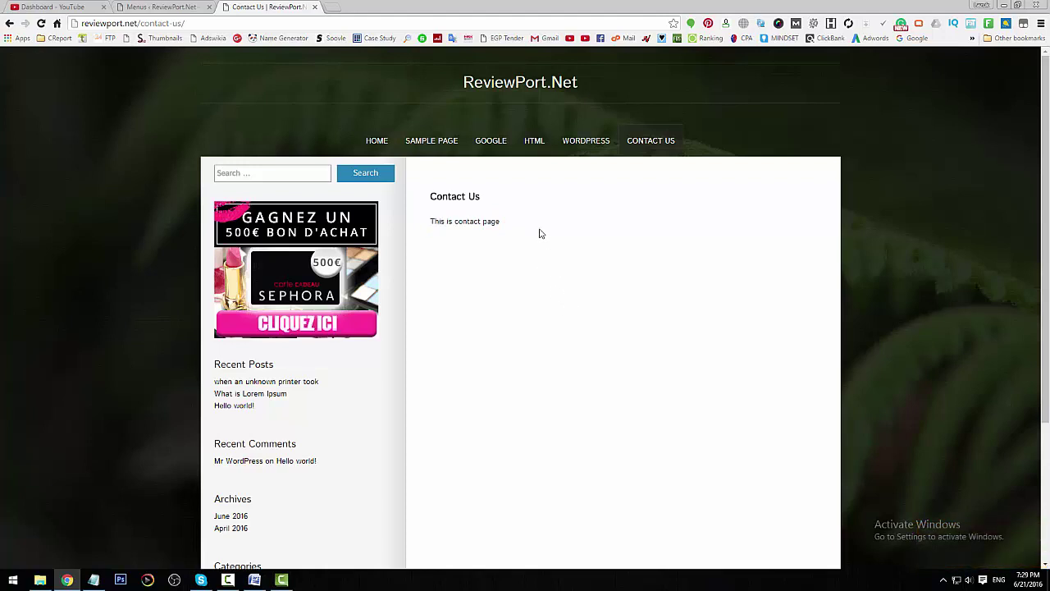
pyautogui.moveTo(532, 229); pyautogui.dragTo(432, 221)
pyautogui.click(454, 235)
# - Find "contact form 7" in the plugin directory, then install and activate the Contact Form 7 plugin
pyautogui.click(195, 6)
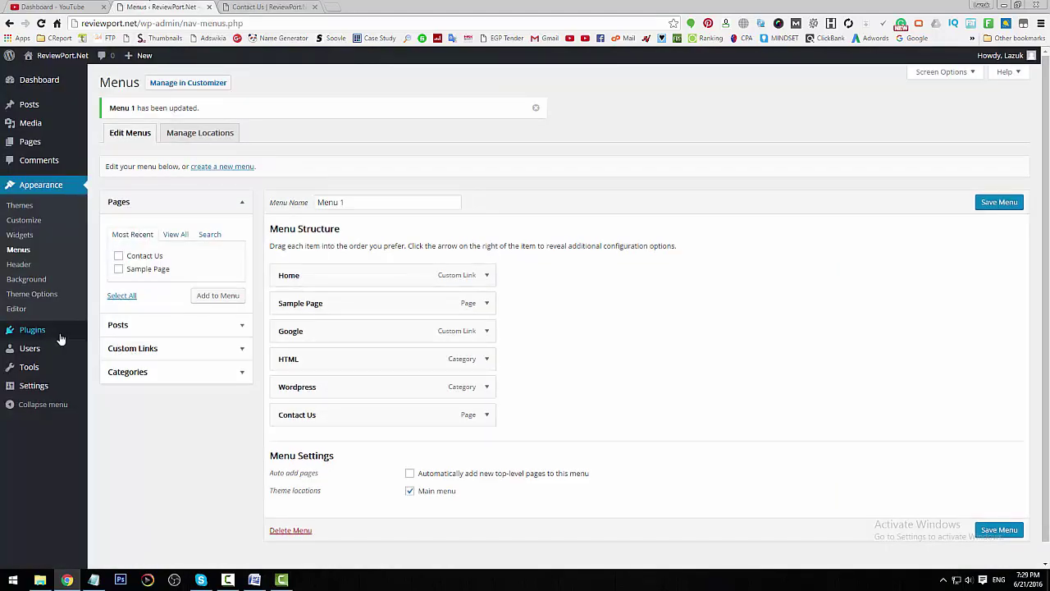
pyautogui.moveTo(32, 336)
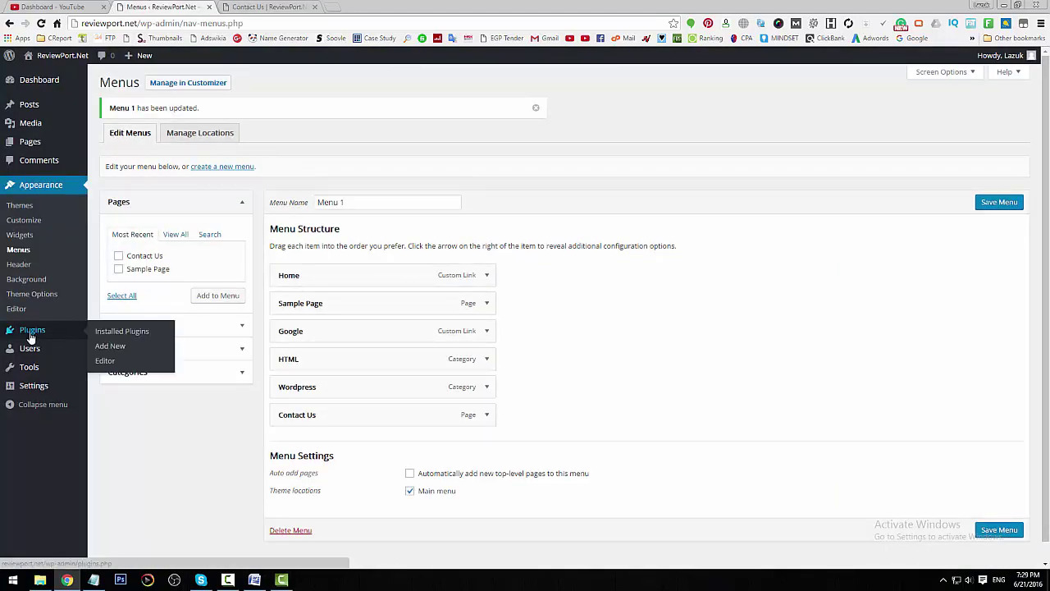
pyautogui.click(114, 348)
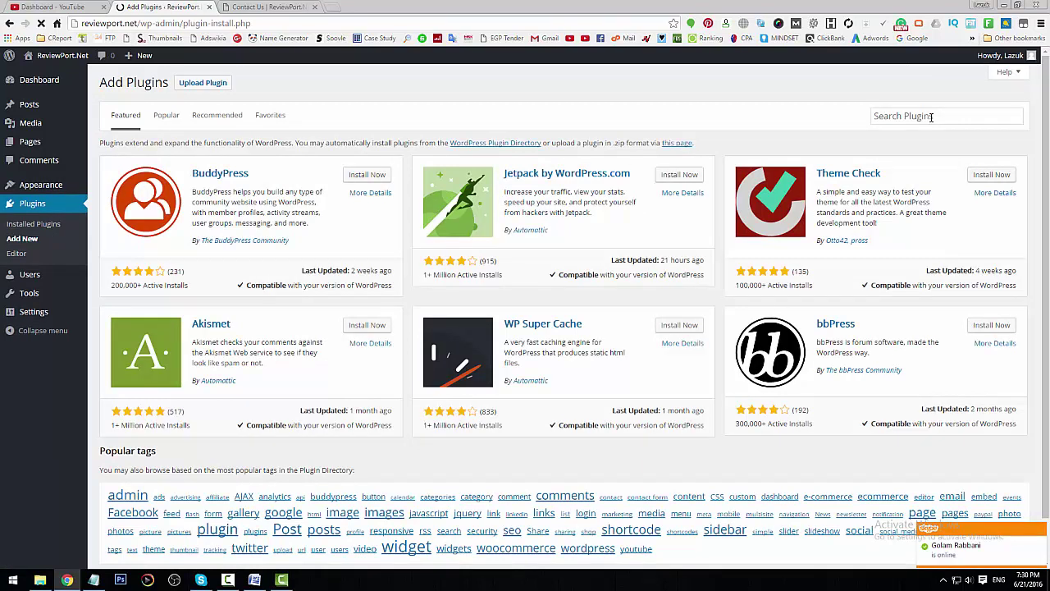
pyautogui.click(931, 116)
pyautogui.write('c')
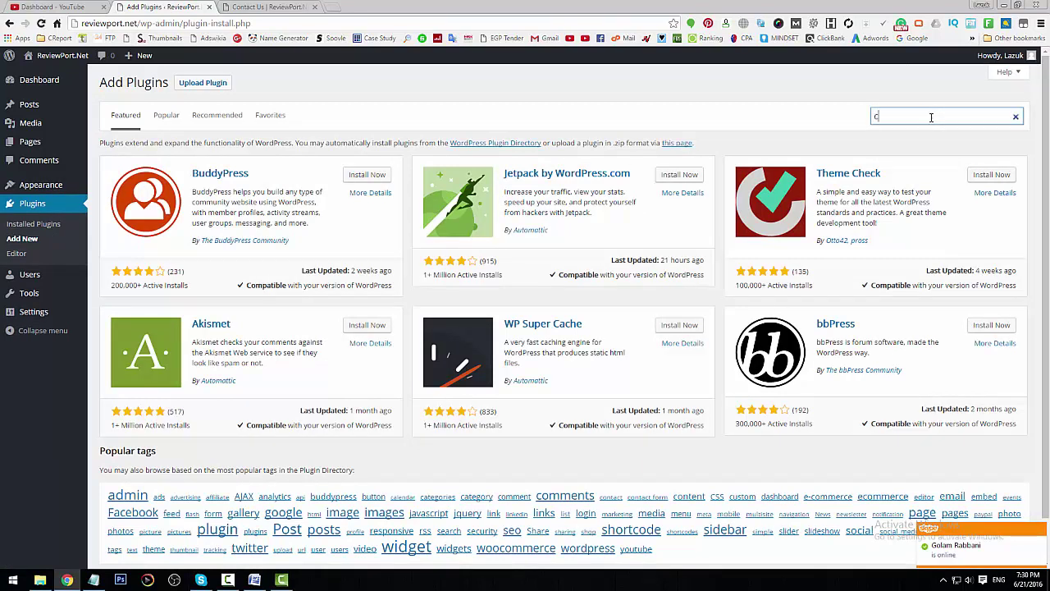
pyautogui.write('ontact')
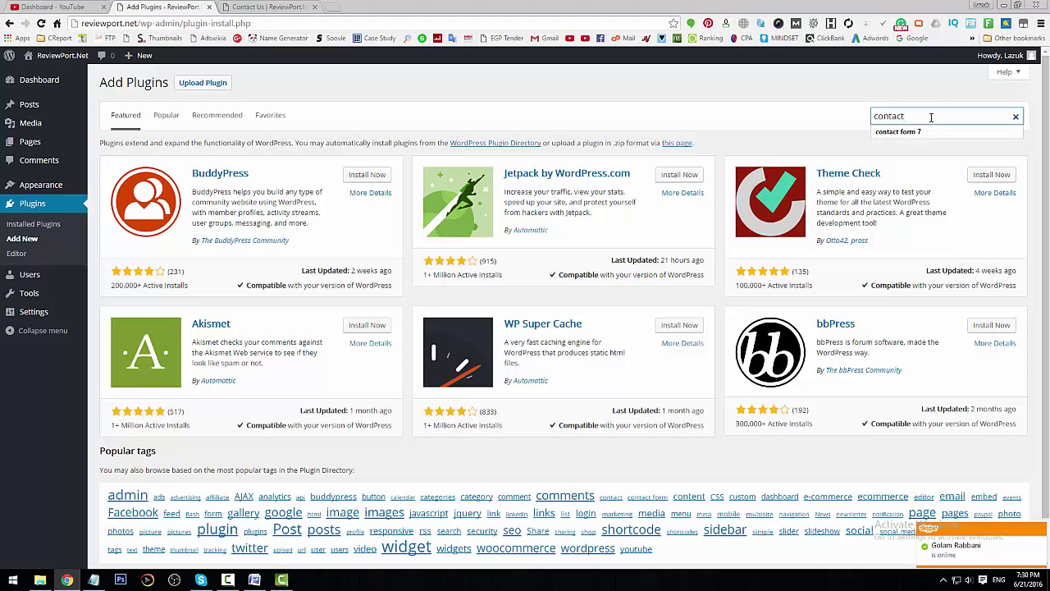
pyautogui.press('Down')
pyautogui.press('Return')
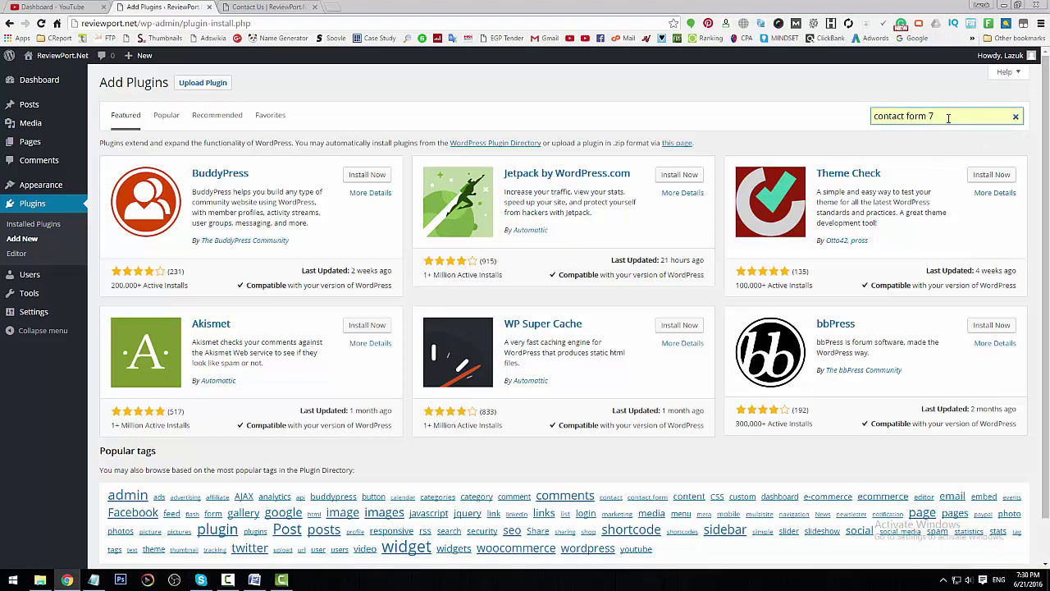
pyautogui.press('Return')
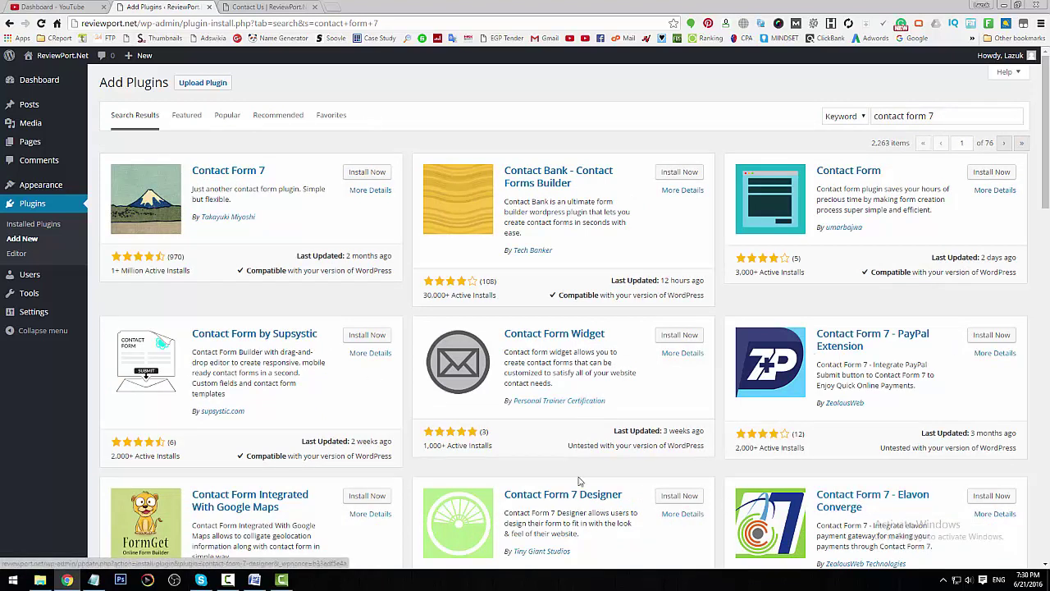
pyautogui.click(367, 173)
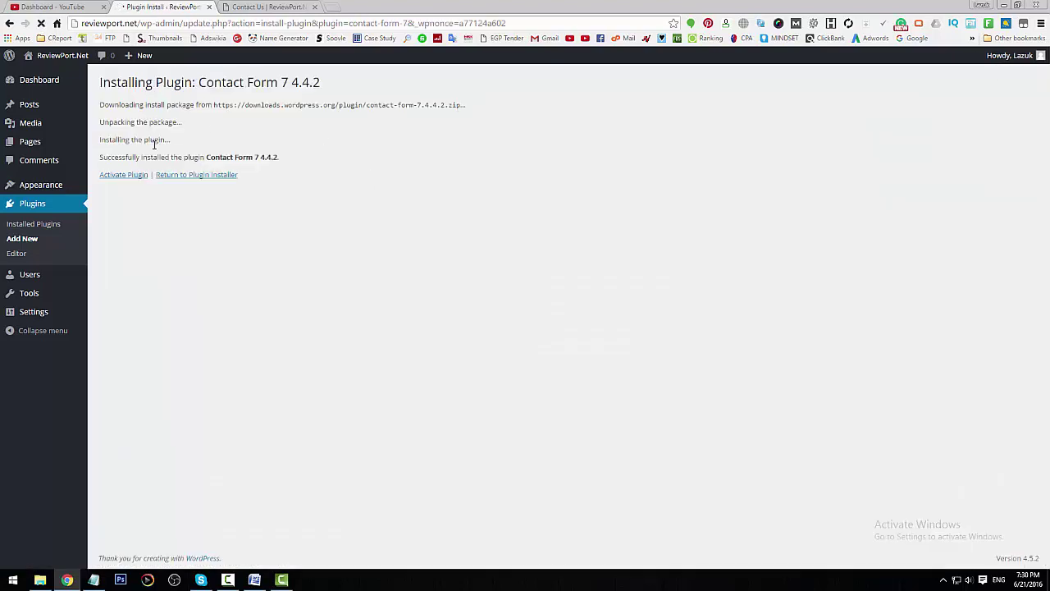
pyautogui.click(123, 176)
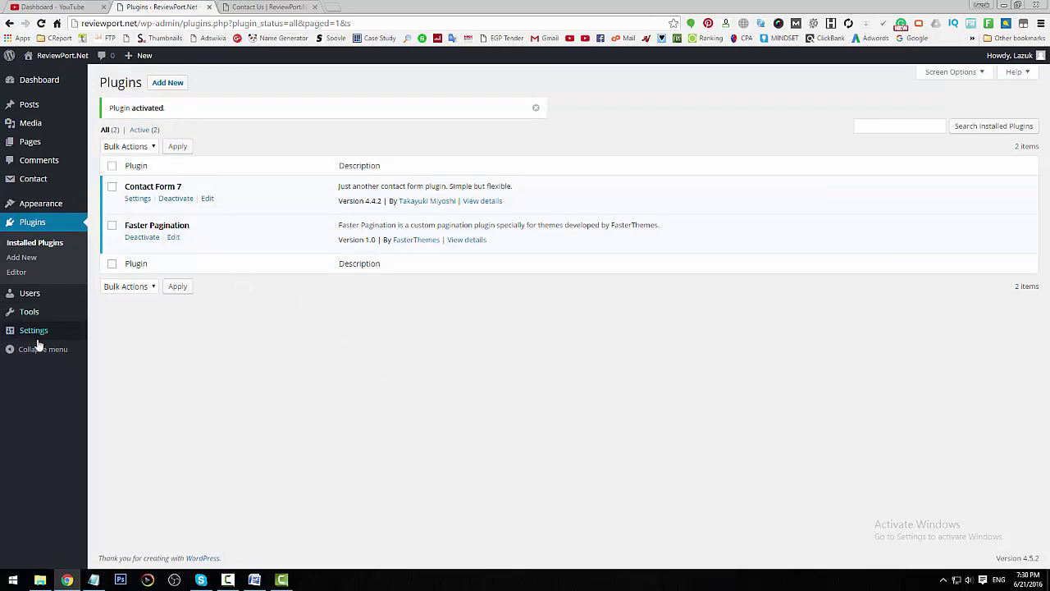
# - Start a new form in the Contact Form 7 section and title it "Contact Us"
pyautogui.moveTo(37, 182)
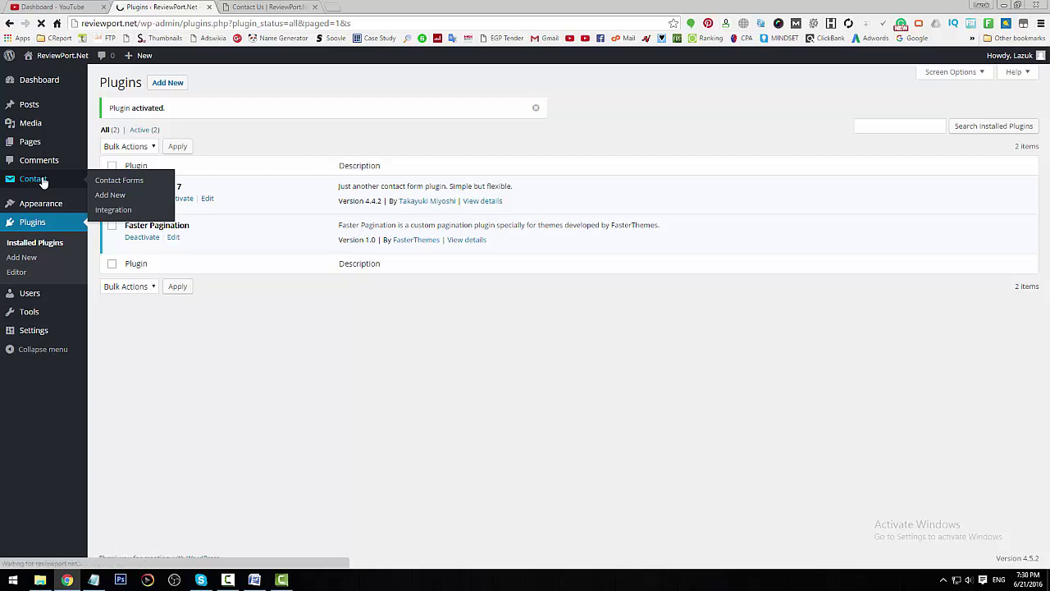
pyautogui.click(43, 181)
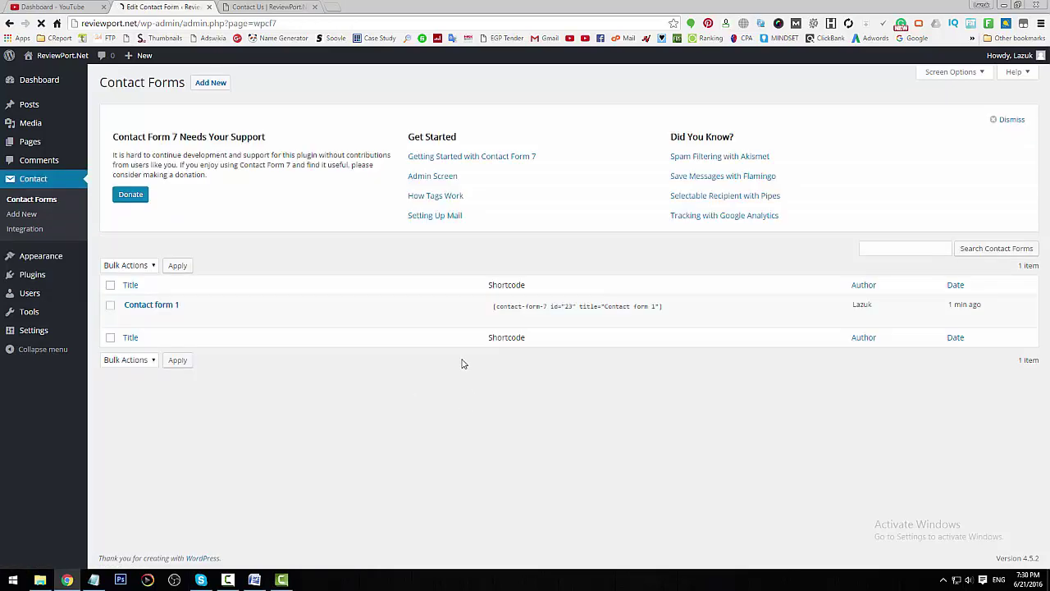
pyautogui.click(216, 84)
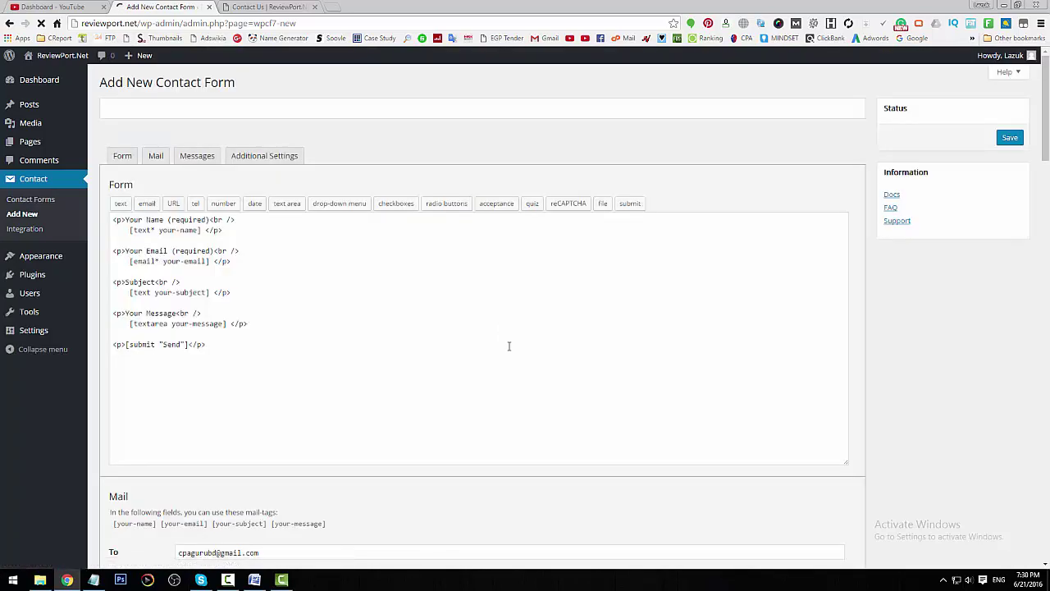
pyautogui.click(187, 111)
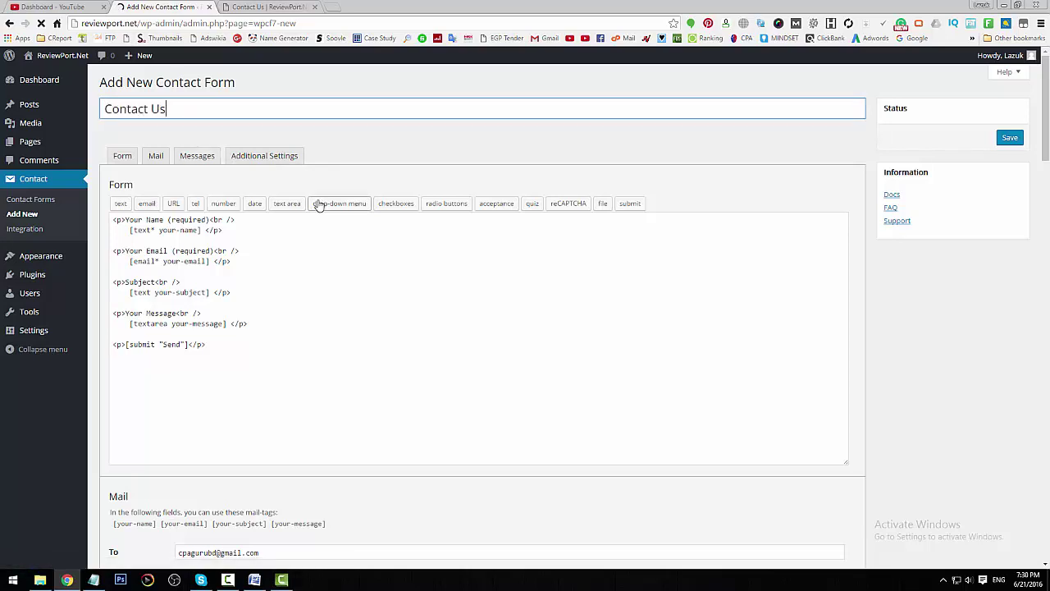
# - Review the form's mail recipient, enable Use HTML content type for the mail, and save the contact form
pyautogui.click(156, 157)
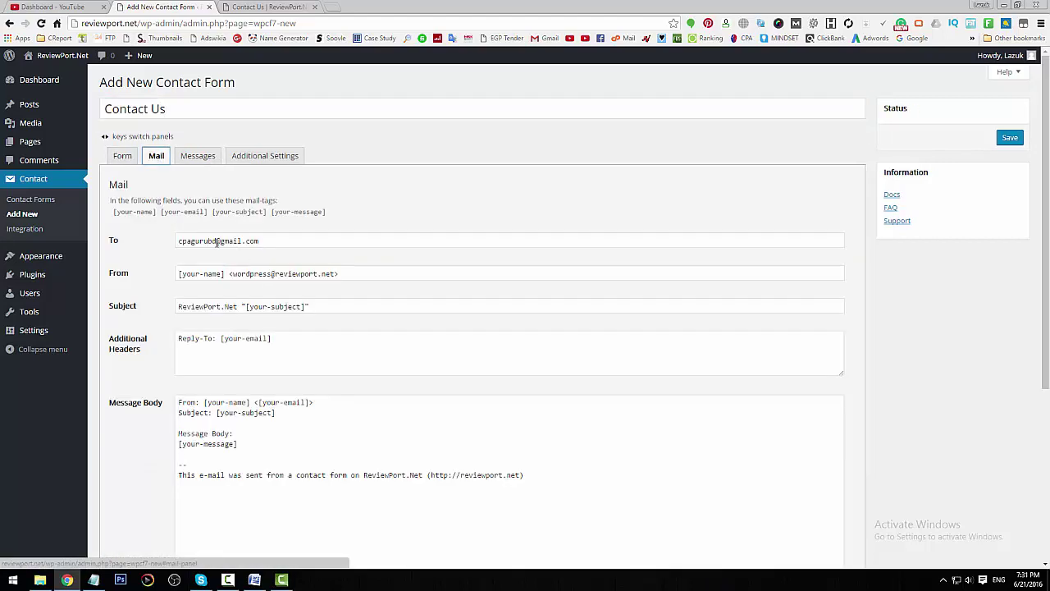
pyautogui.moveTo(271, 242); pyautogui.dragTo(146, 242)
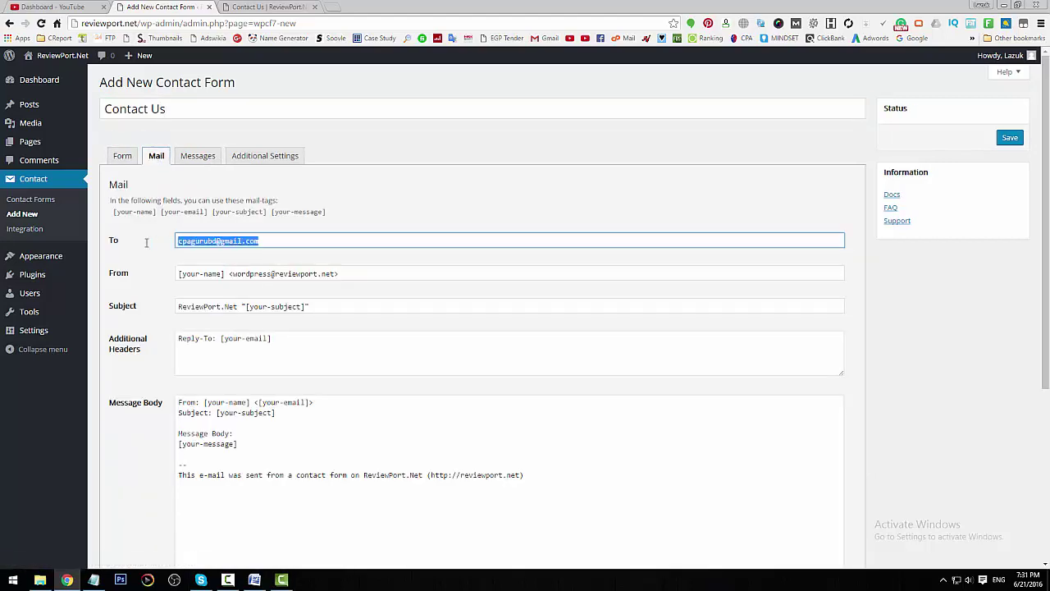
pyautogui.click(294, 240)
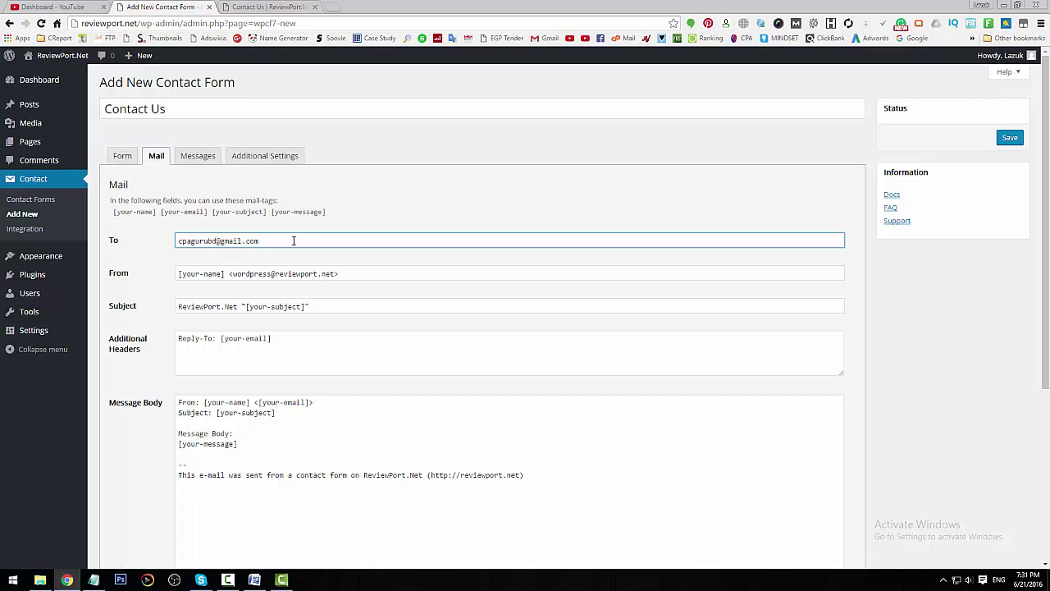
pyautogui.moveTo(289, 241); pyautogui.dragTo(161, 244)
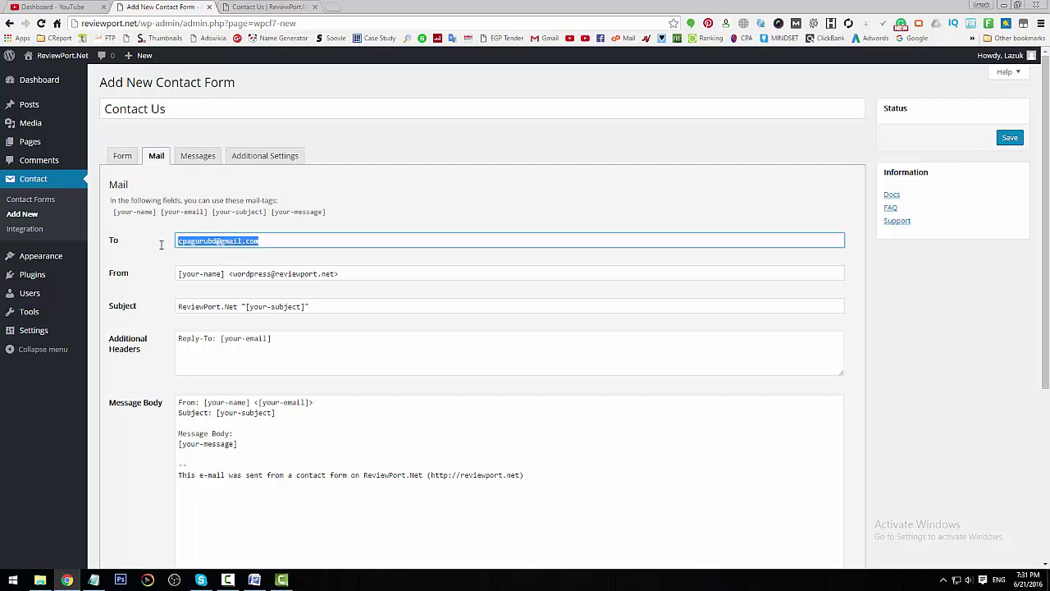
pyautogui.scroll(-2, 161, 277)
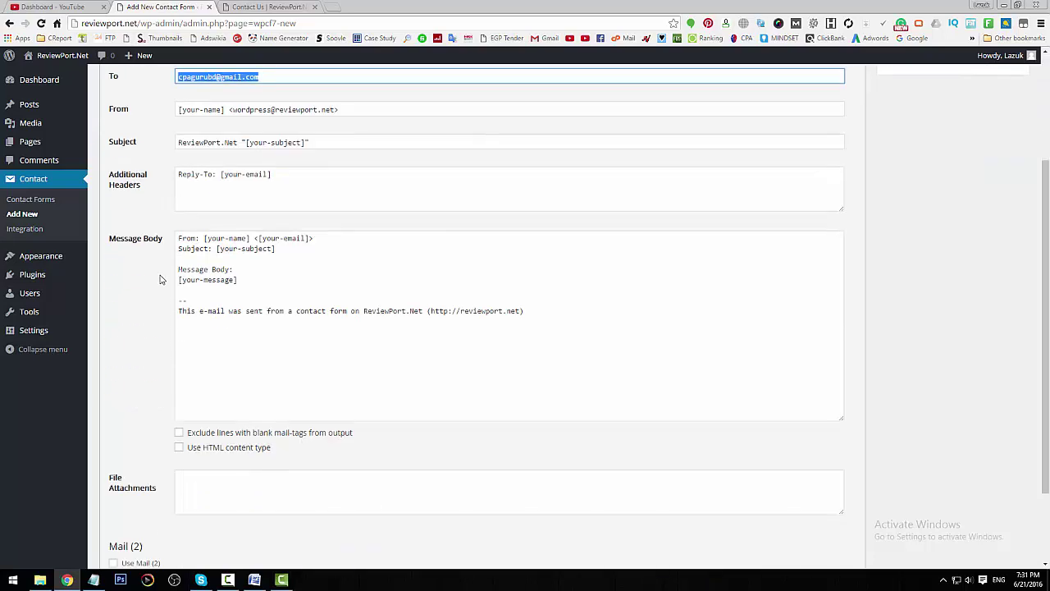
pyautogui.scroll(-2, 164, 328)
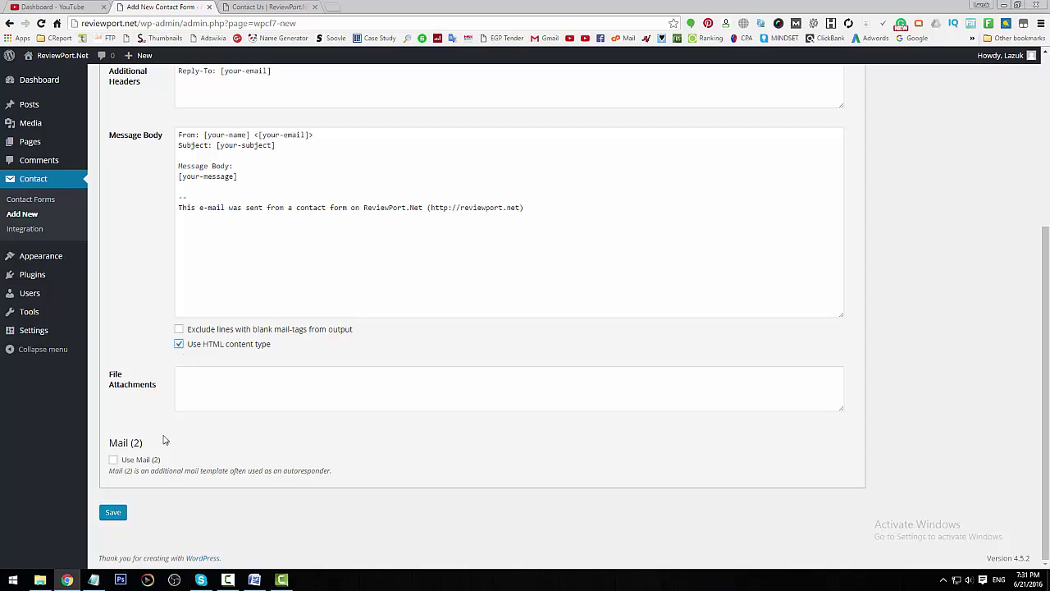
pyautogui.click(113, 511)
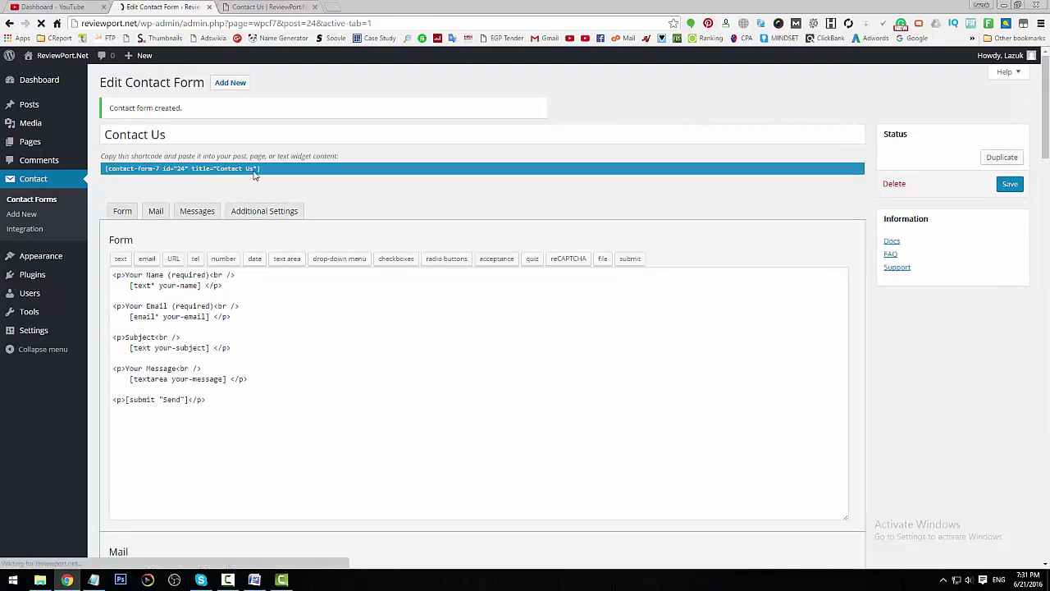
# - Open the contact forms list and copy the shortcode of the Contact Us form
pyautogui.click(271, 171)
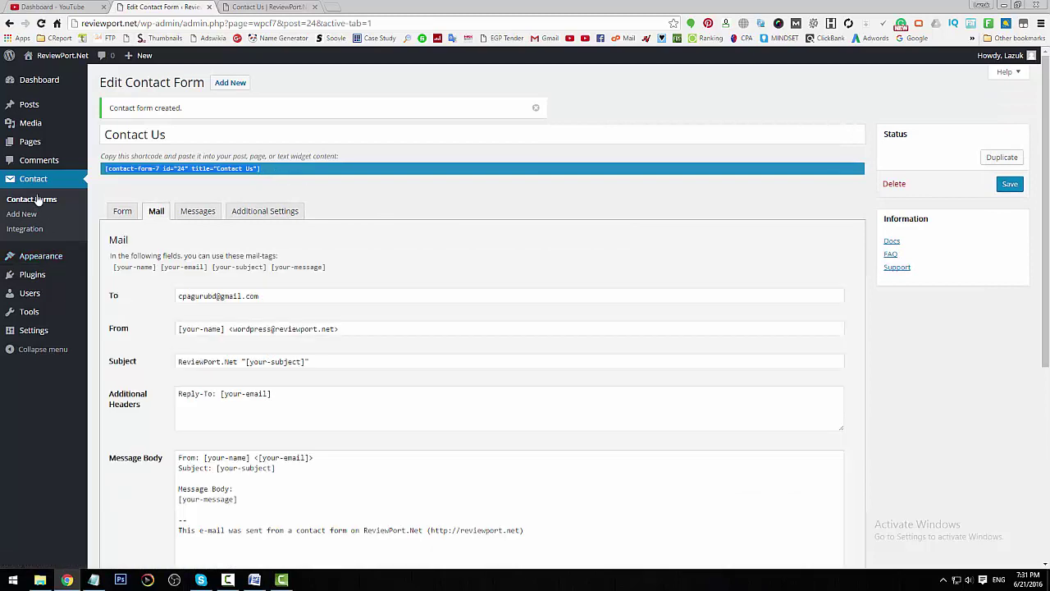
pyautogui.click(31, 180)
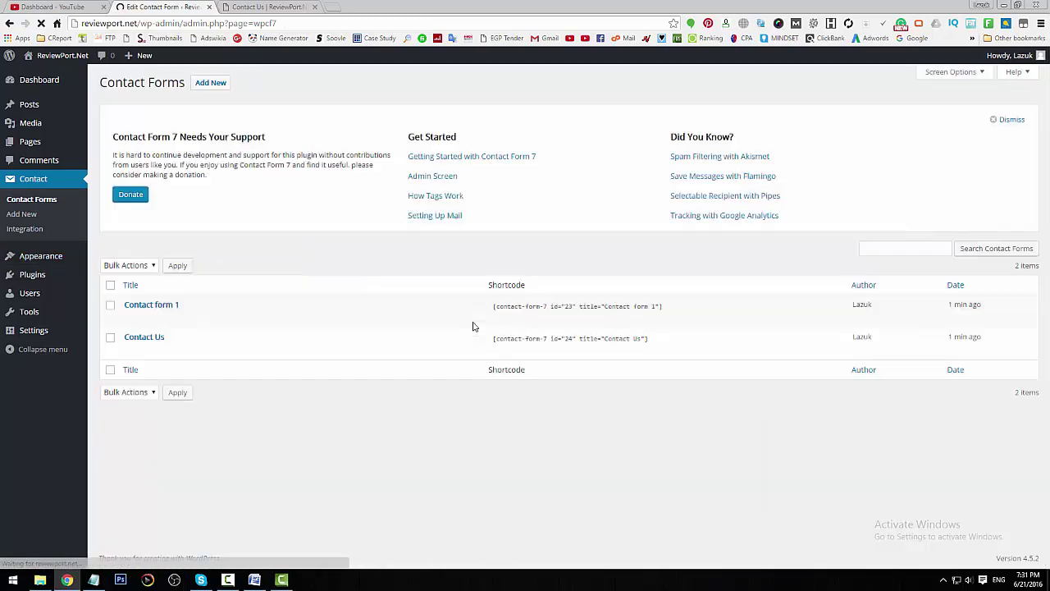
pyautogui.moveTo(202, 326)
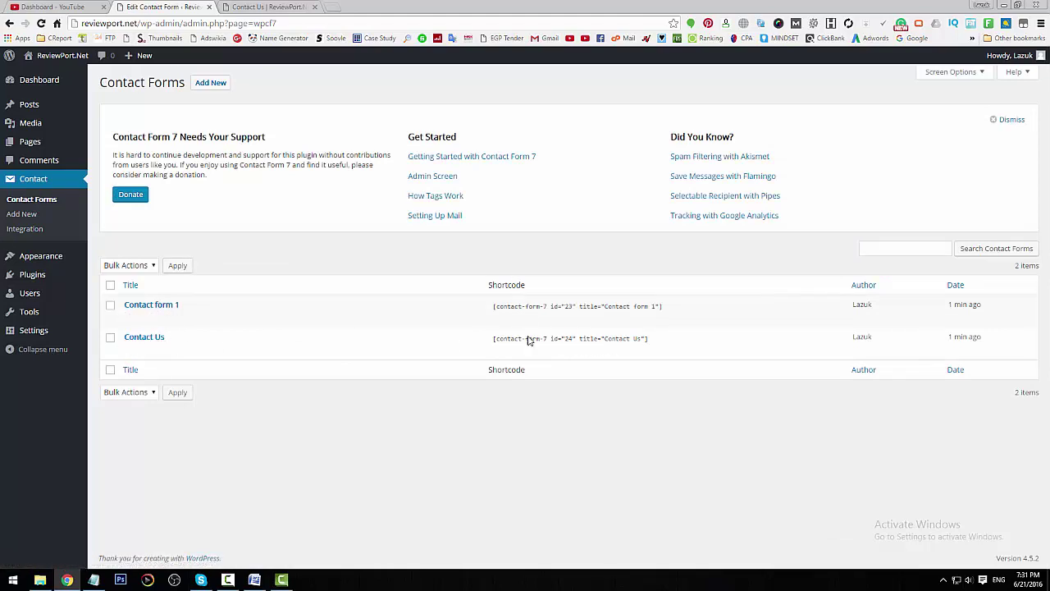
pyautogui.click(551, 343)
pyautogui.rightClick(551, 344)
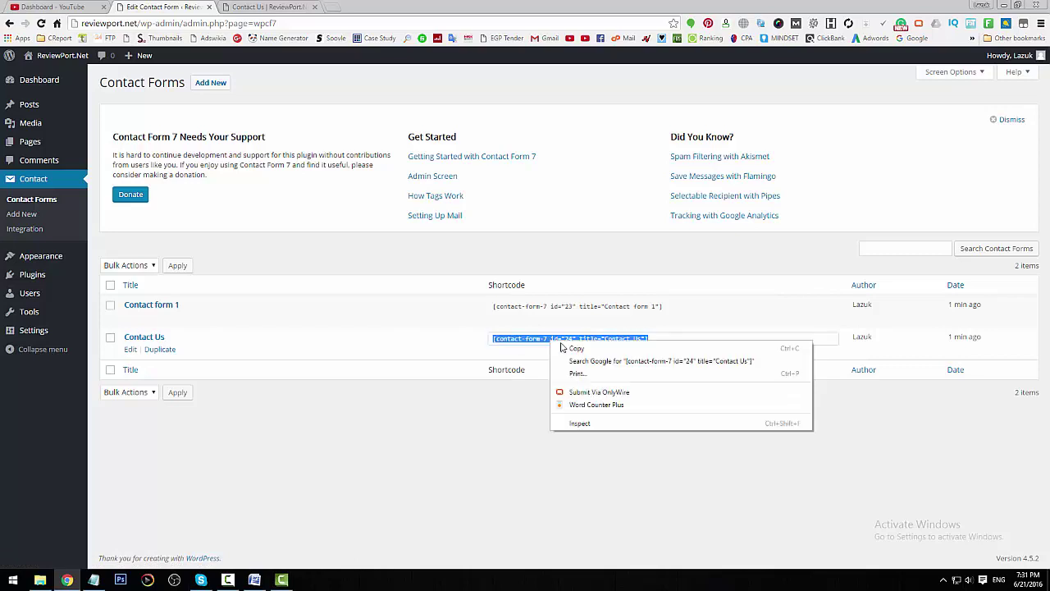
pyautogui.click(577, 350)
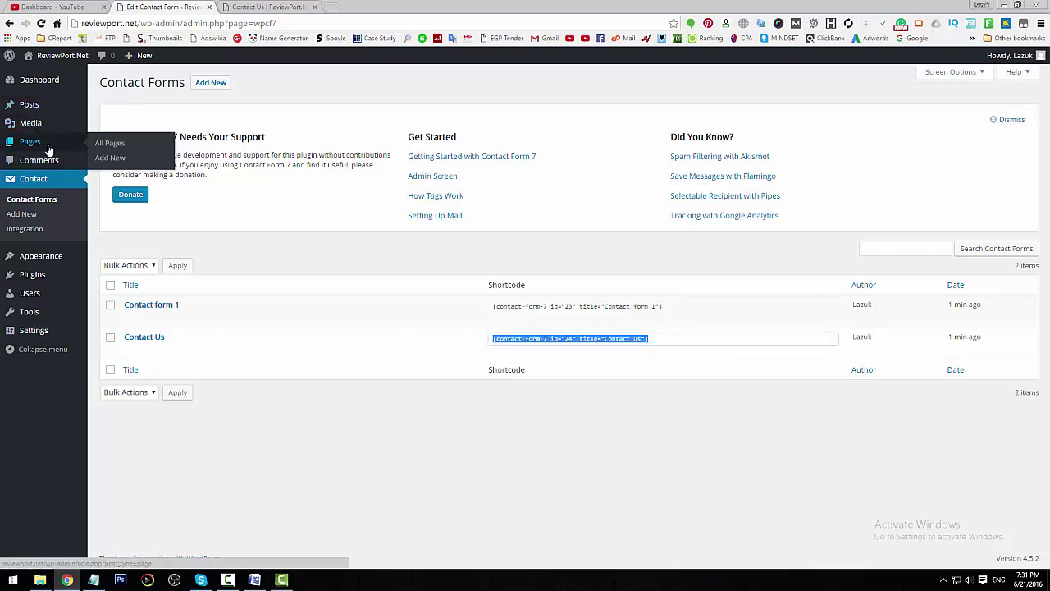
# - Open the Contact Us page for editing, replace its body text with the copied Contact Us form shortcode, and update the page
pyautogui.click(110, 143)
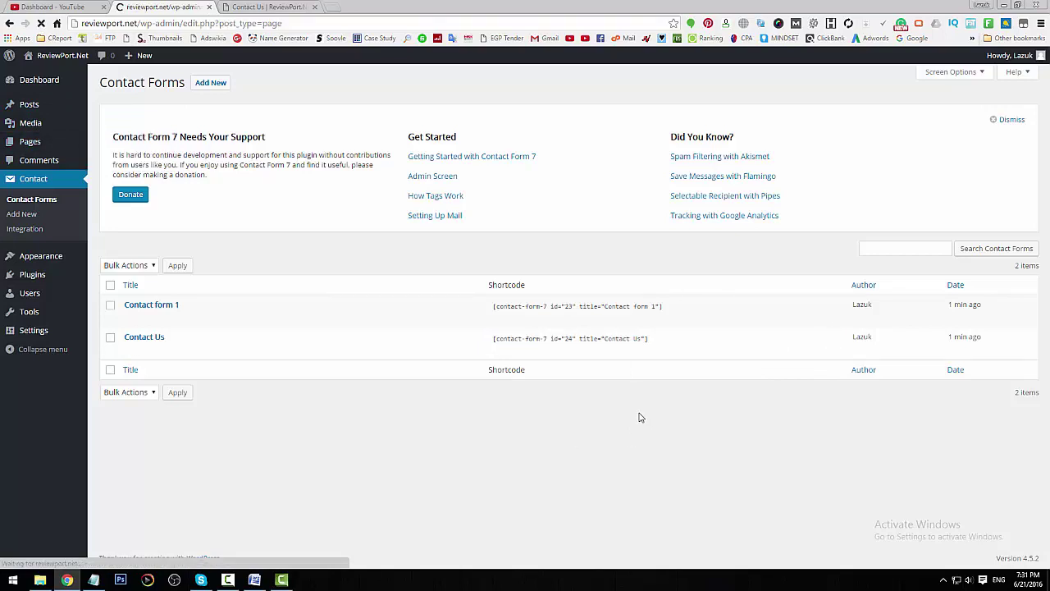
pyautogui.click(131, 175)
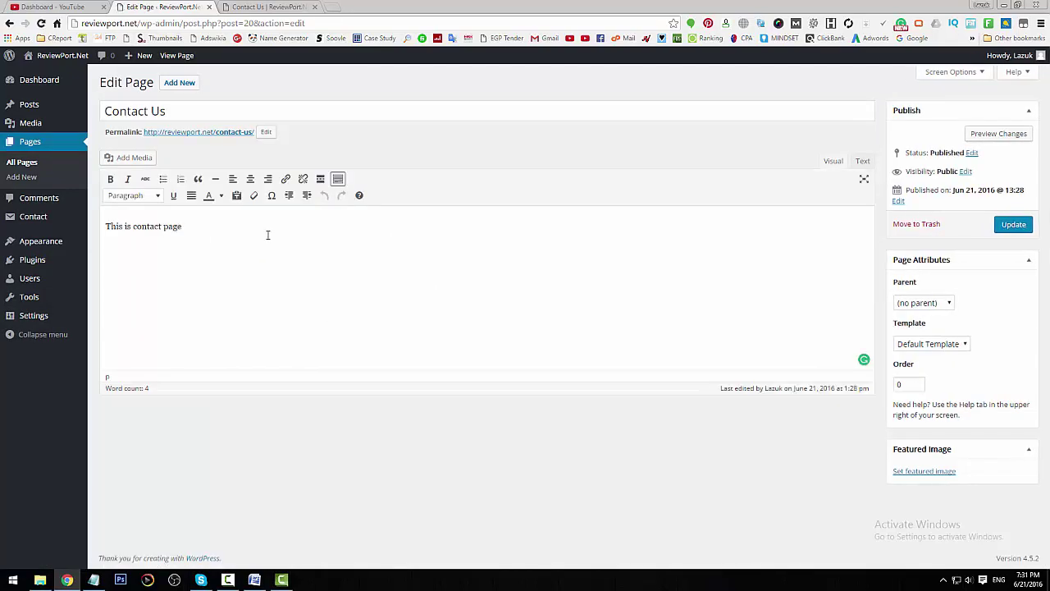
pyautogui.click(281, 236)
pyautogui.hotkey('ctrl', 'a')
pyautogui.press('BackSpace')
pyautogui.rightClick(279, 234)
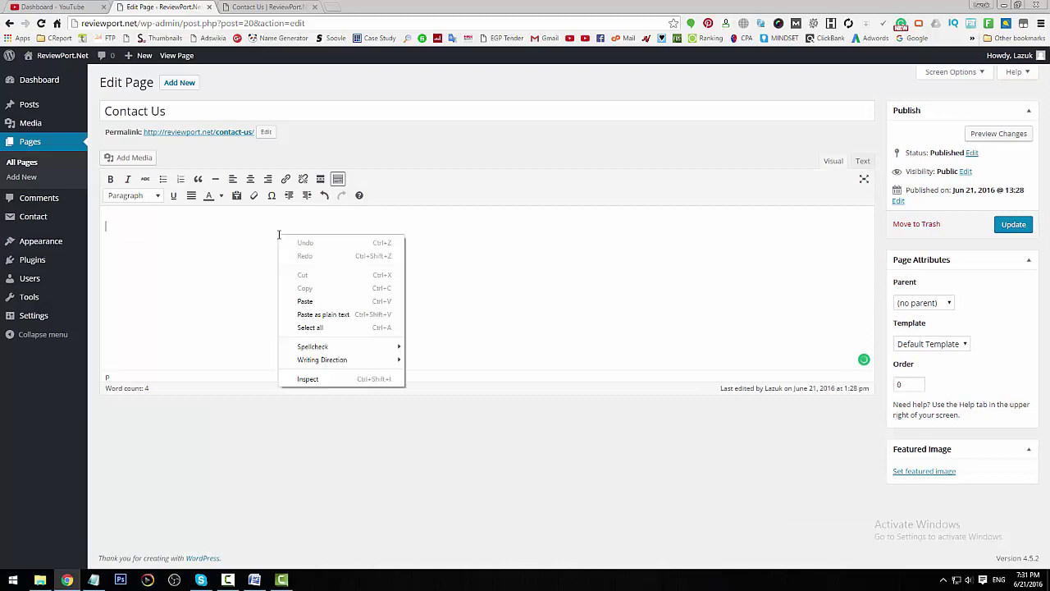
pyautogui.click(340, 302)
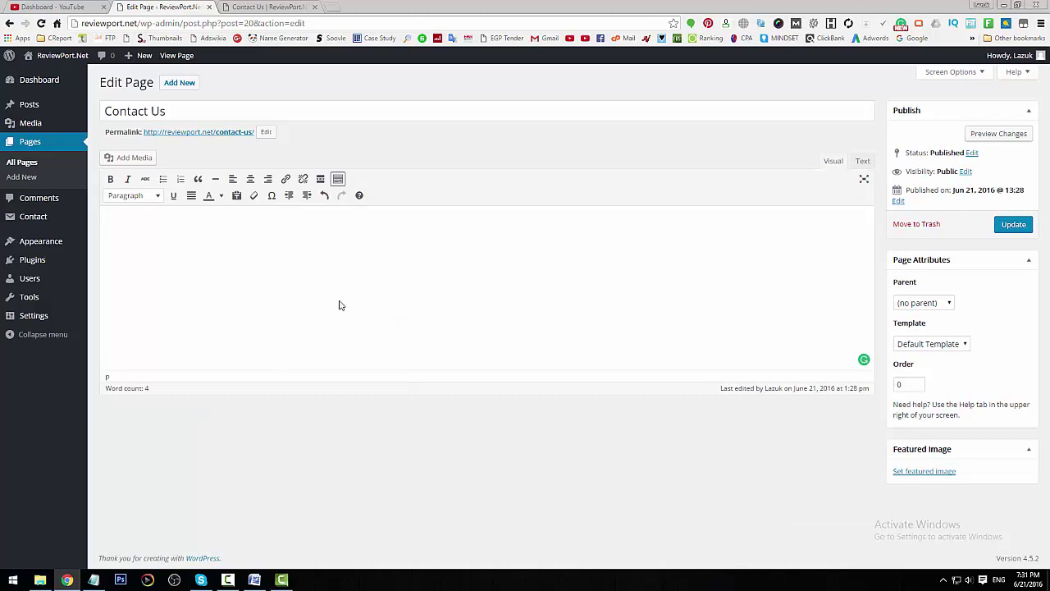
pyautogui.click(1014, 226)
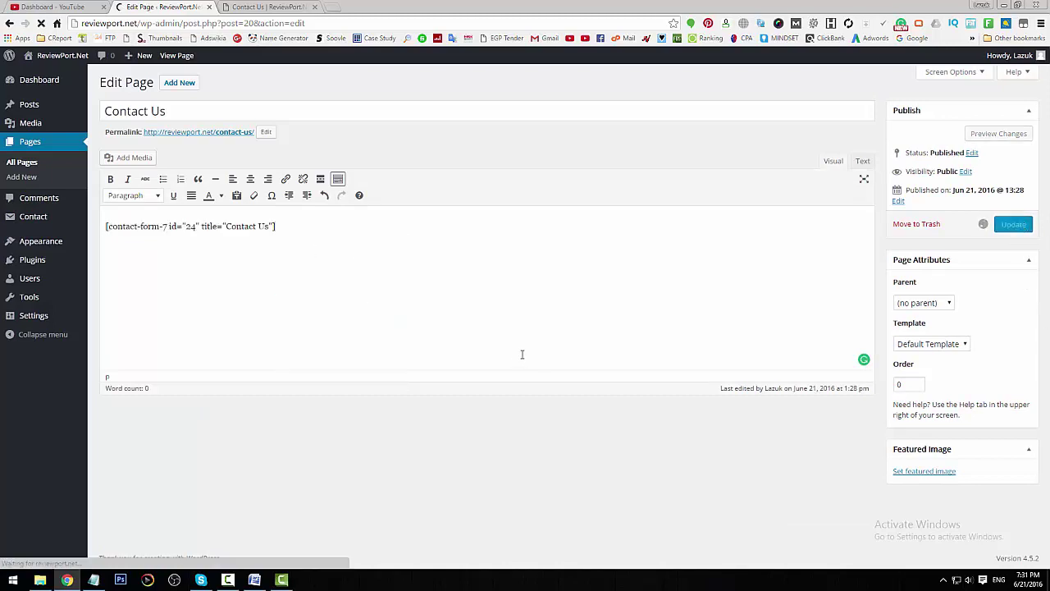
# - Reload the live site, open Contact Us from its navigation, and check the contact form's name, email, subject and message fields
pyautogui.click(259, 7)
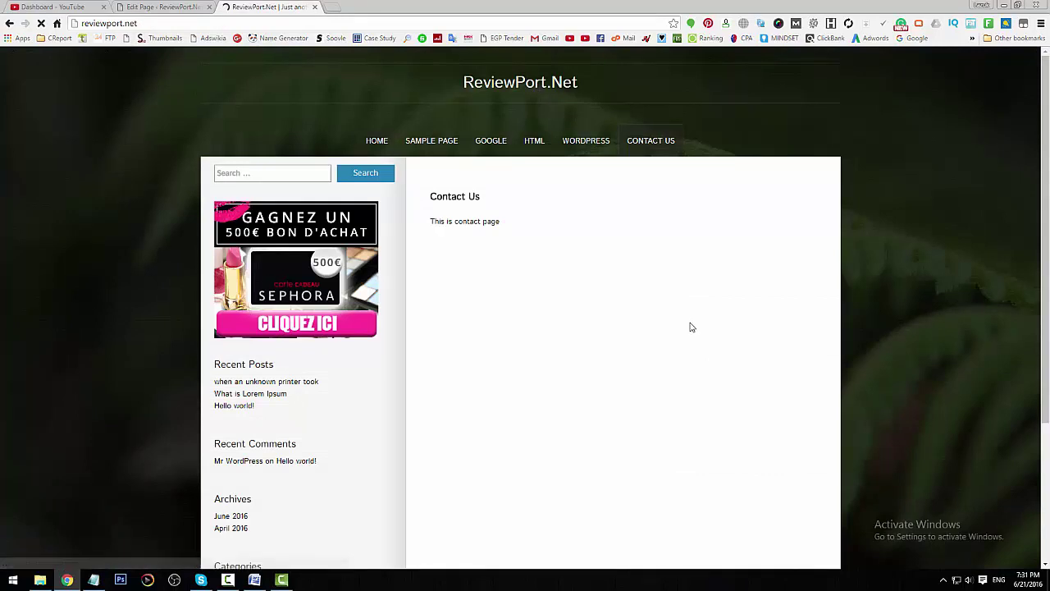
pyautogui.click(660, 144)
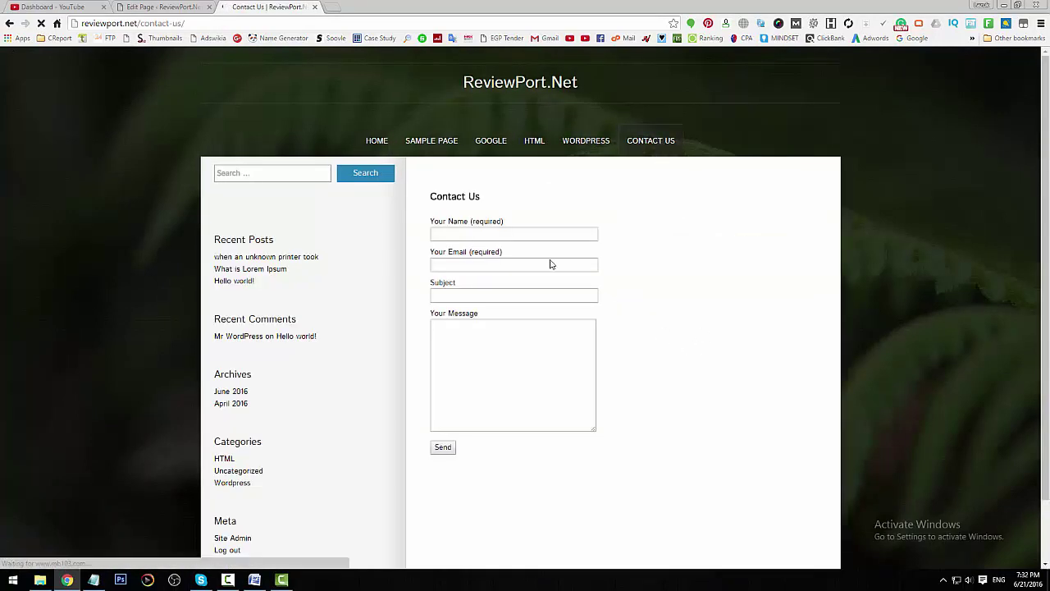
pyautogui.click(469, 265)
pyautogui.click(476, 369)
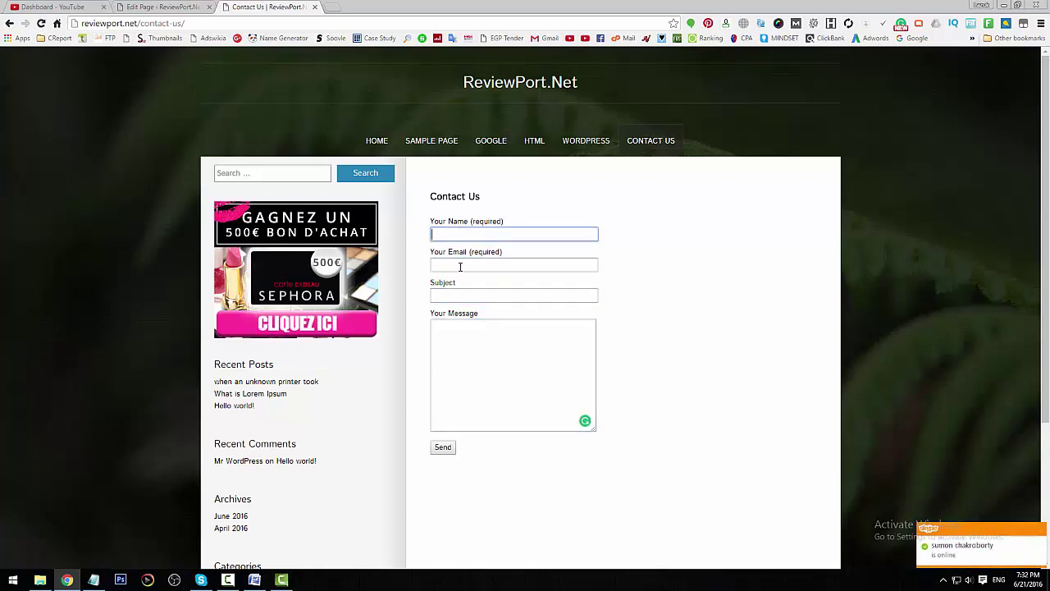
pyautogui.click(531, 382)
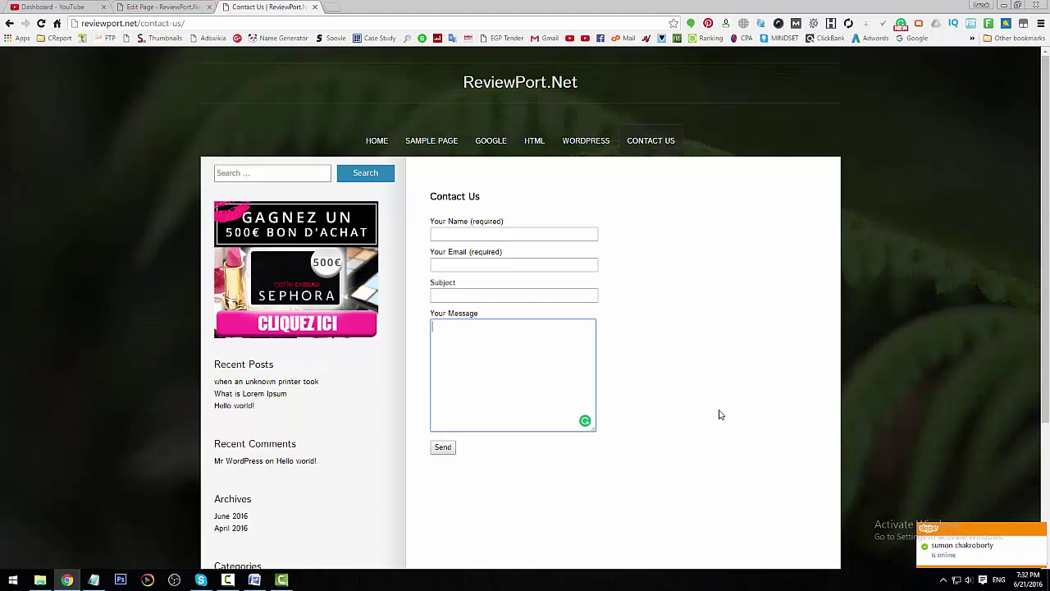
pyautogui.scroll(-3, 720, 413)
pyautogui.scroll(3, 720, 413)
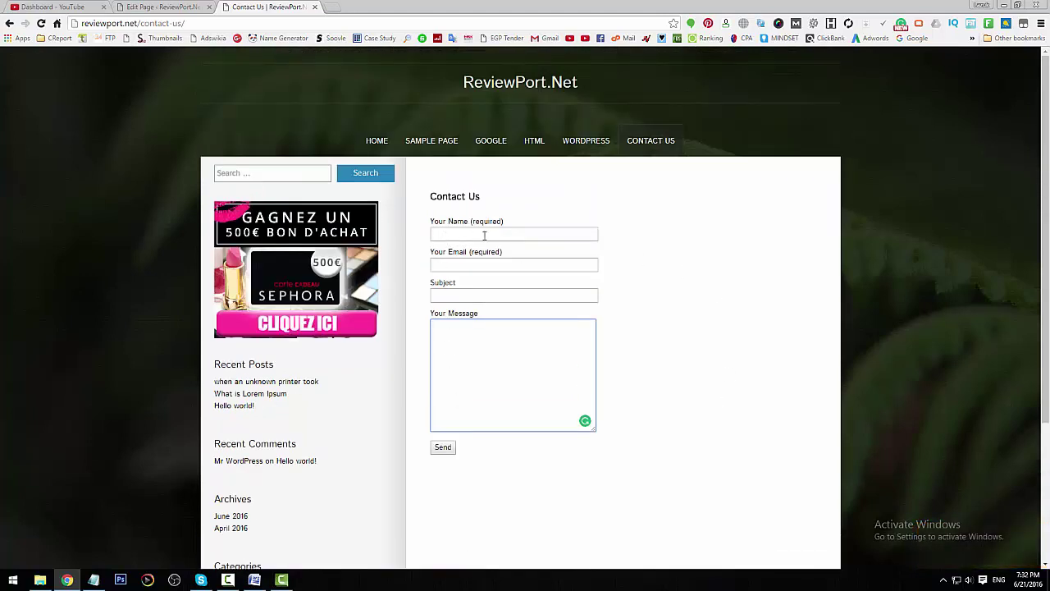
# - Return to the WordPress admin, open the installed plugins list and examine the bulk actions available for Contact Form 7 without applying any
pyautogui.click(173, 7)
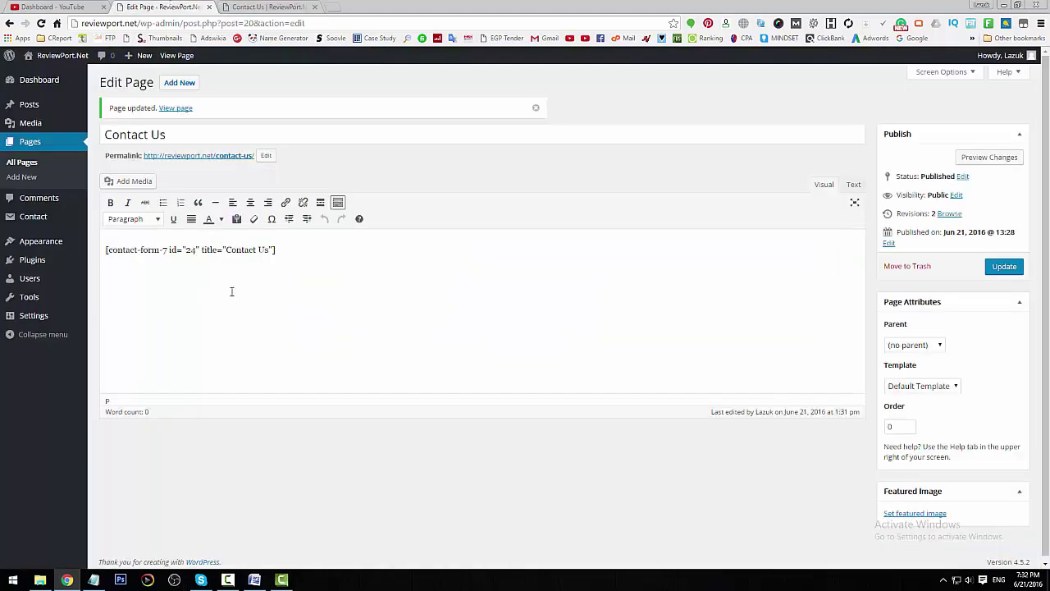
pyautogui.moveTo(42, 262)
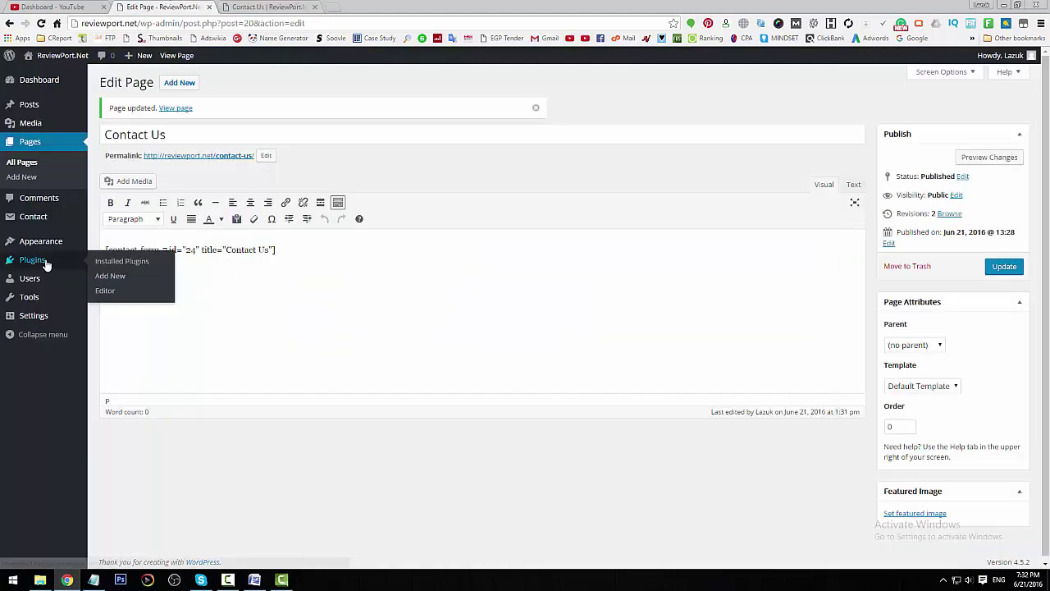
pyautogui.click(113, 269)
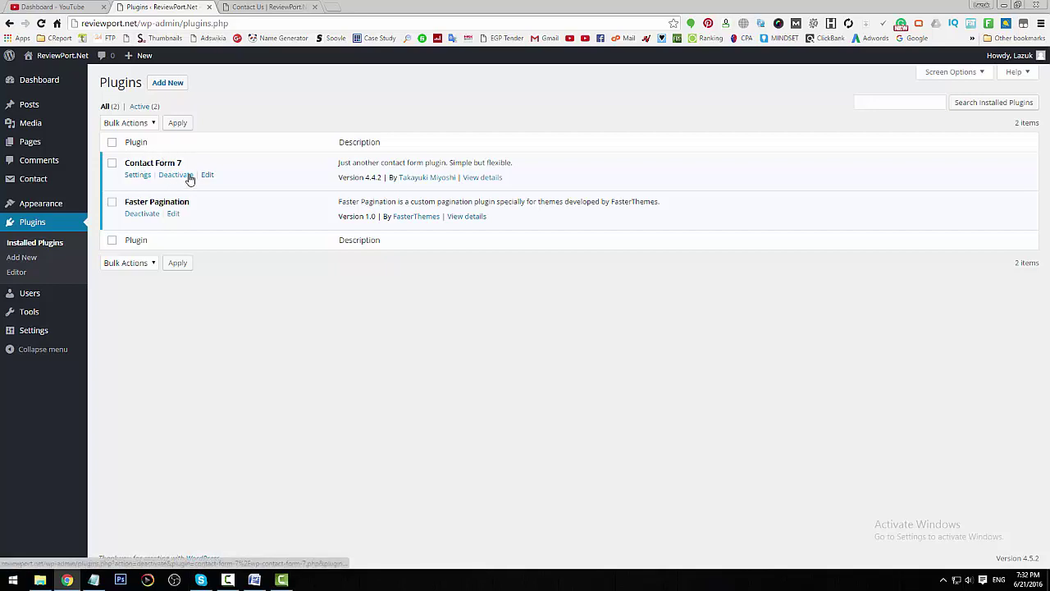
pyautogui.click(112, 167)
pyautogui.click(127, 124)
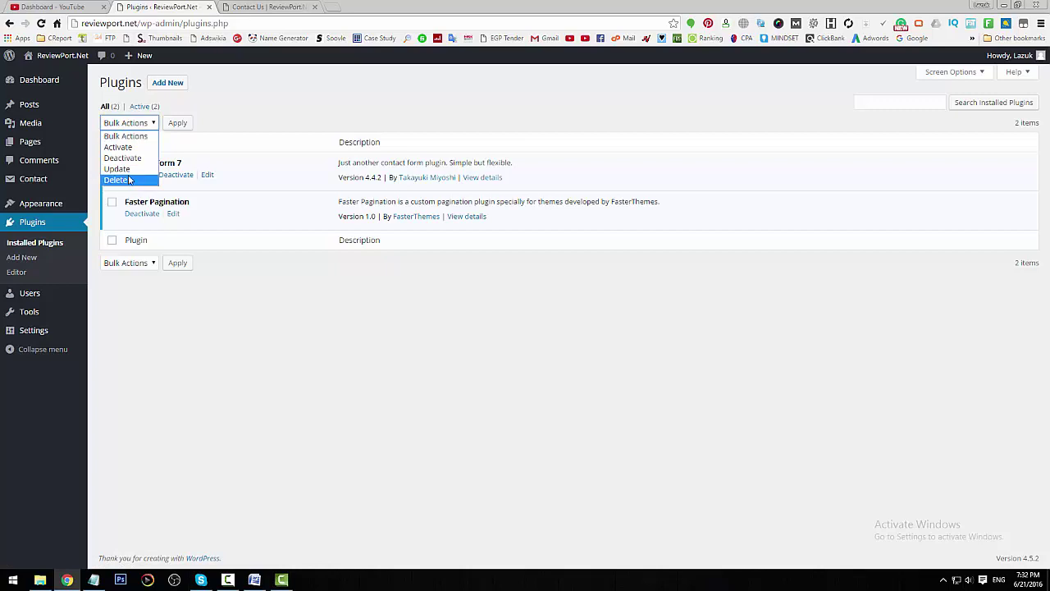
pyautogui.click(155, 225)
pyautogui.click(113, 164)
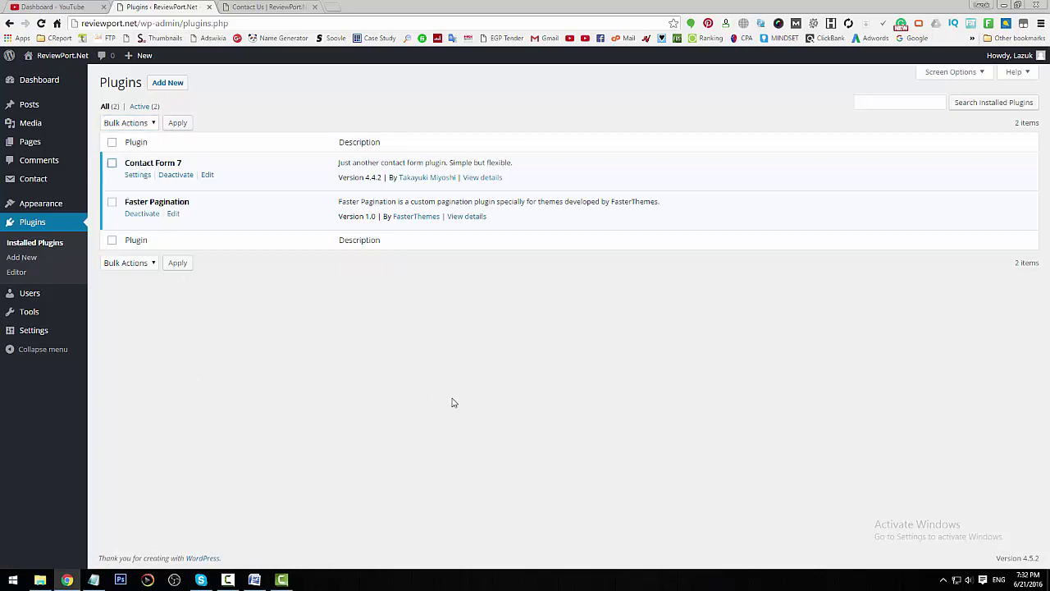